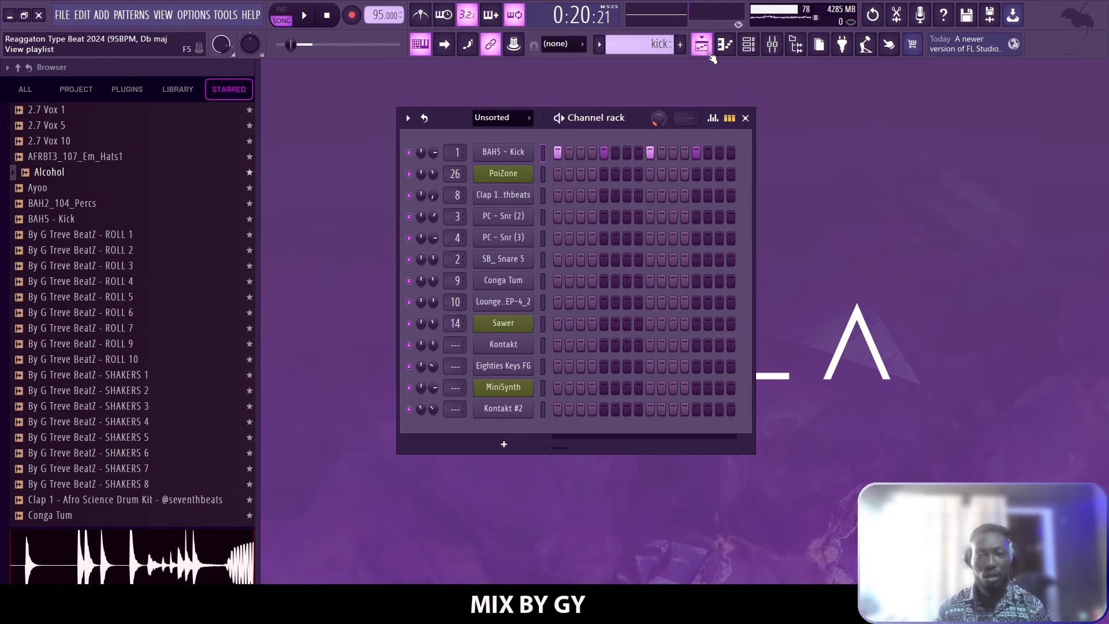
- Open the mixer from the playlist and enlarge it to full size
left_click(710, 51)
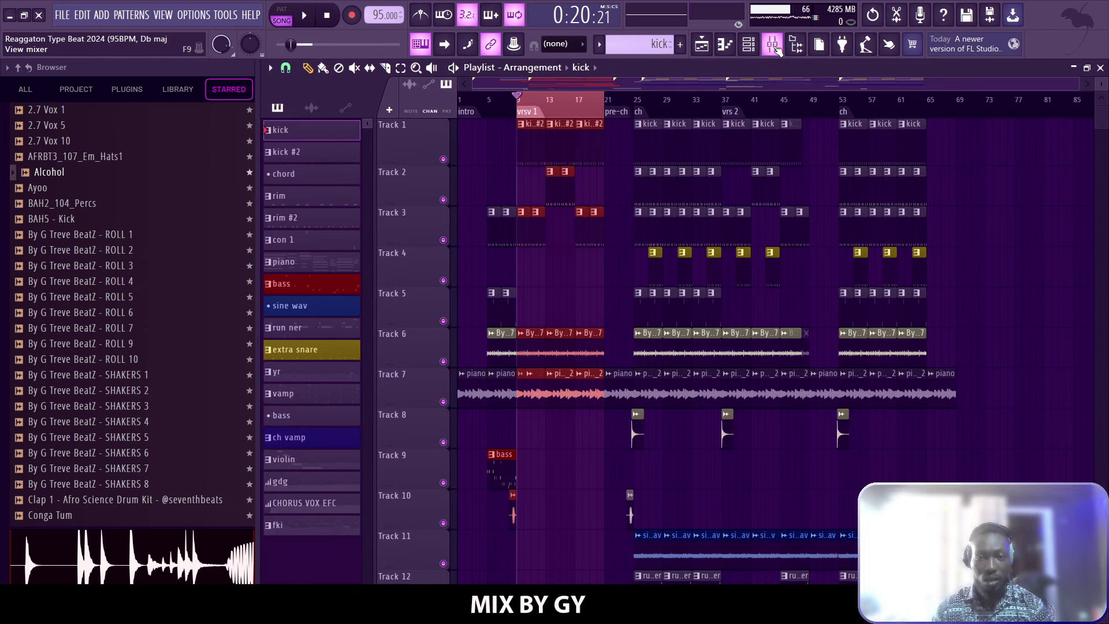
left_click(774, 46)
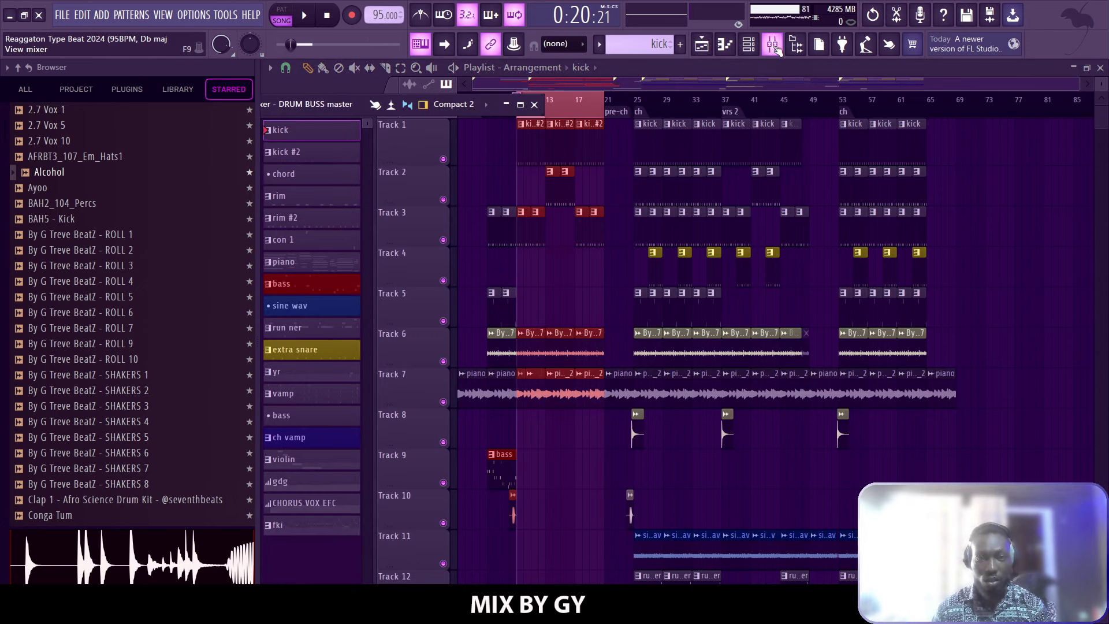
left_click(523, 106)
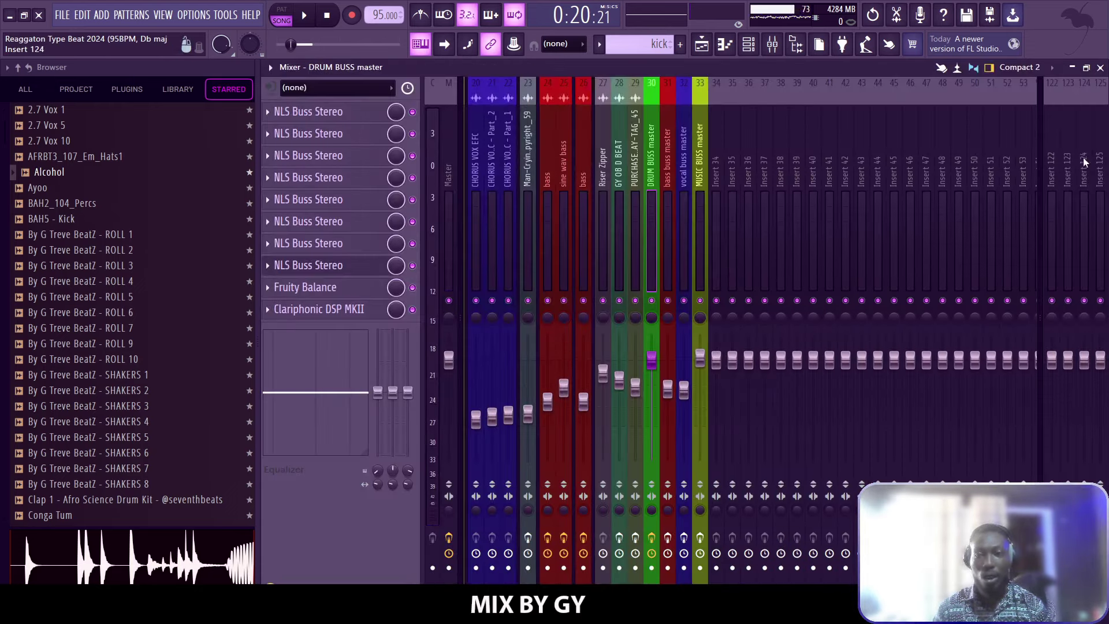
scroll(446, 478, "left", 5)
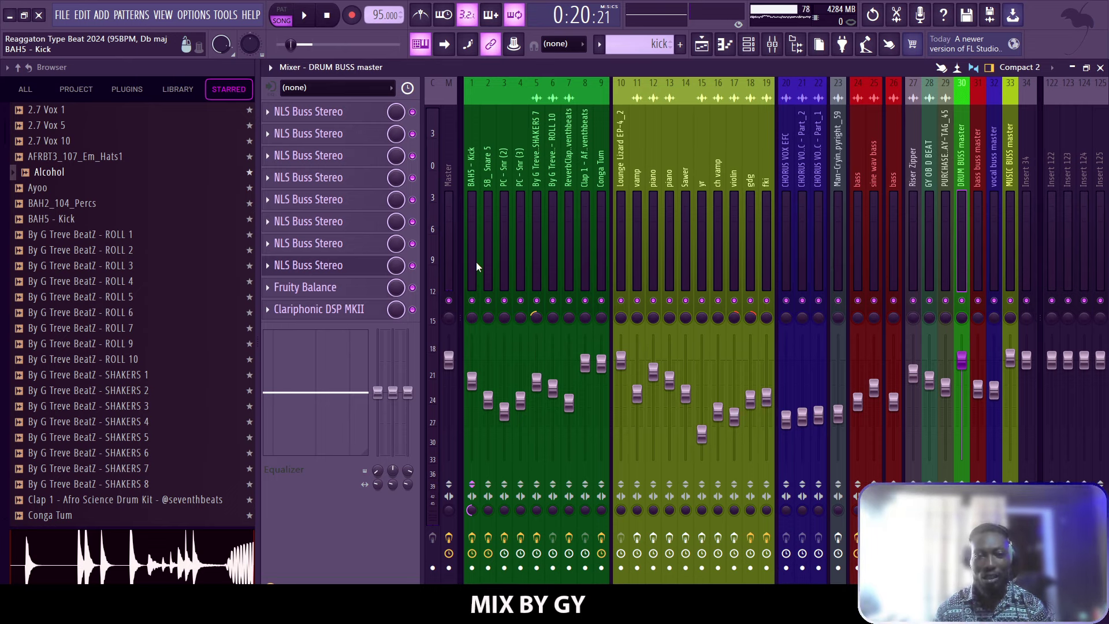
- Look over the snare, ReverbClap 2 and Clap 1 tracks, select DRUM BUSS master, and save the project
left_click(473, 261)
left_click(486, 261)
left_click(567, 259)
left_click(584, 263)
left_click(961, 276)
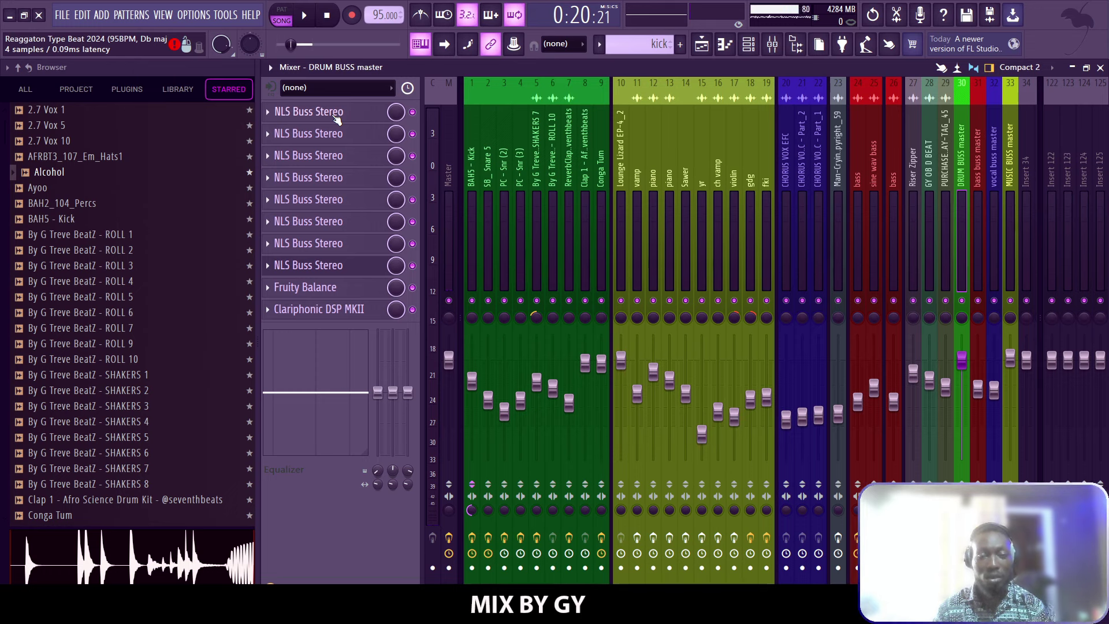
key("ctrl+s")
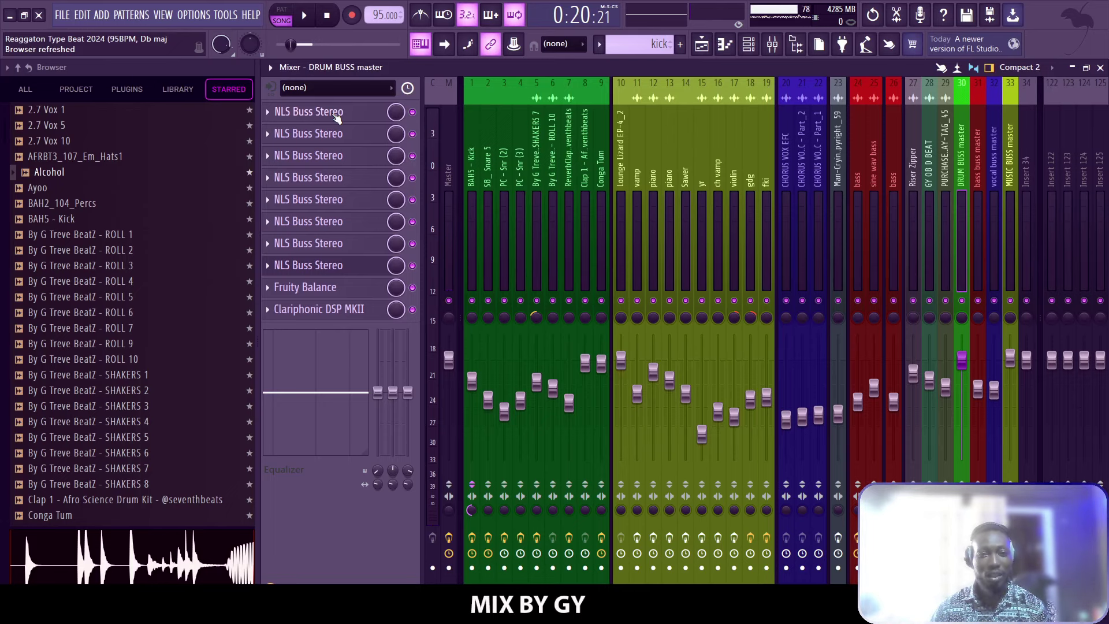
- In the first NLS Buss Stereo, compare the Spike, Mike and Nevo studio characters and edit the Drive amount
left_click(338, 118)
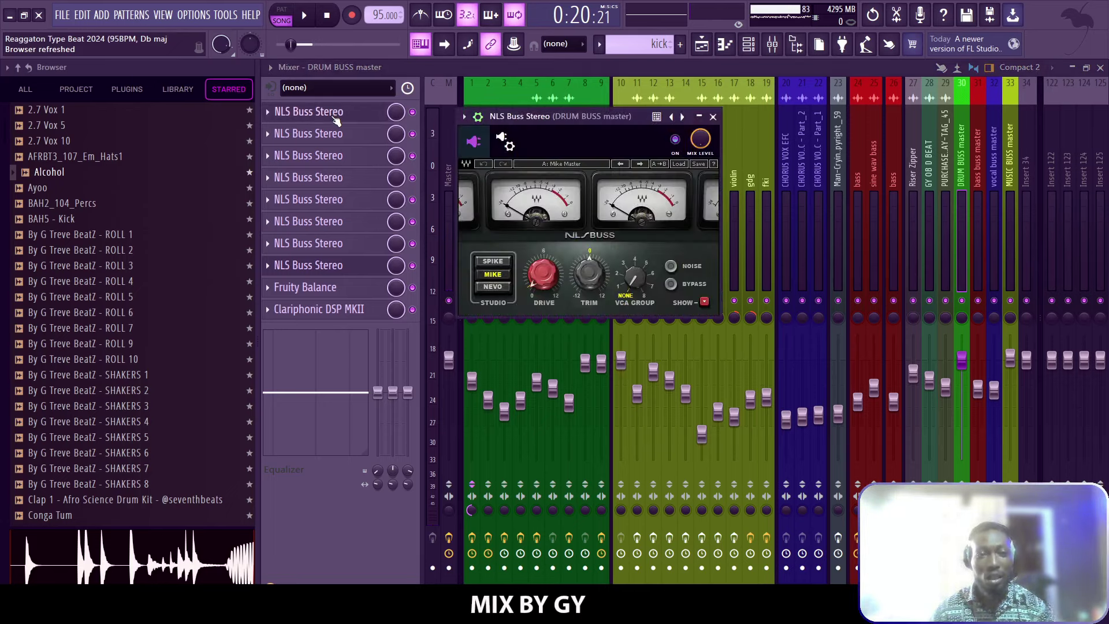
left_click_drag(518, 118, 499, 128)
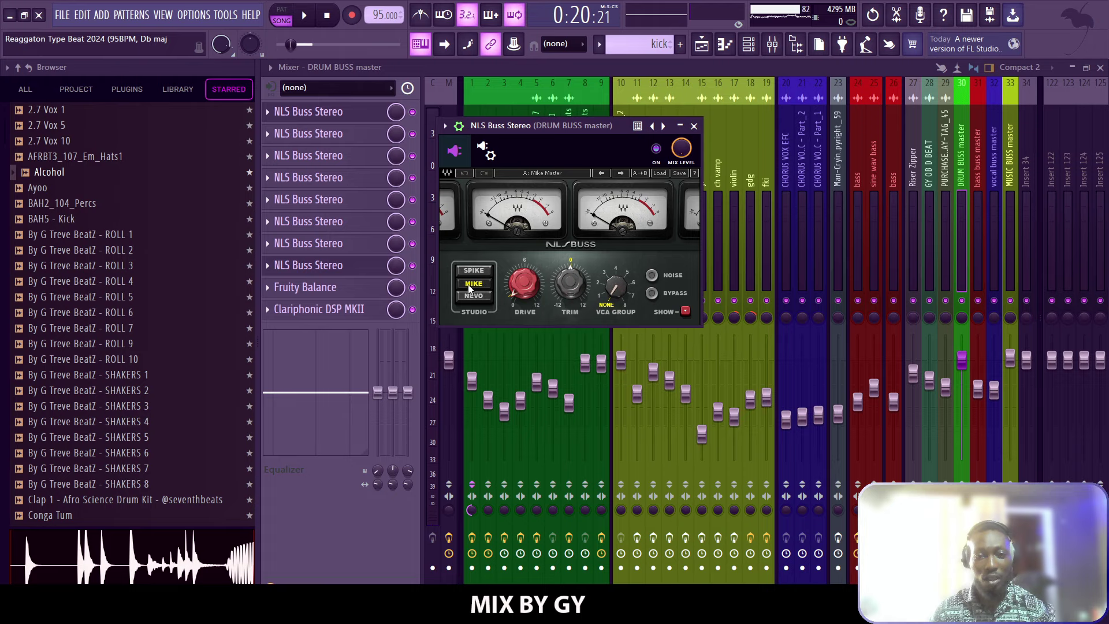
left_click(477, 272)
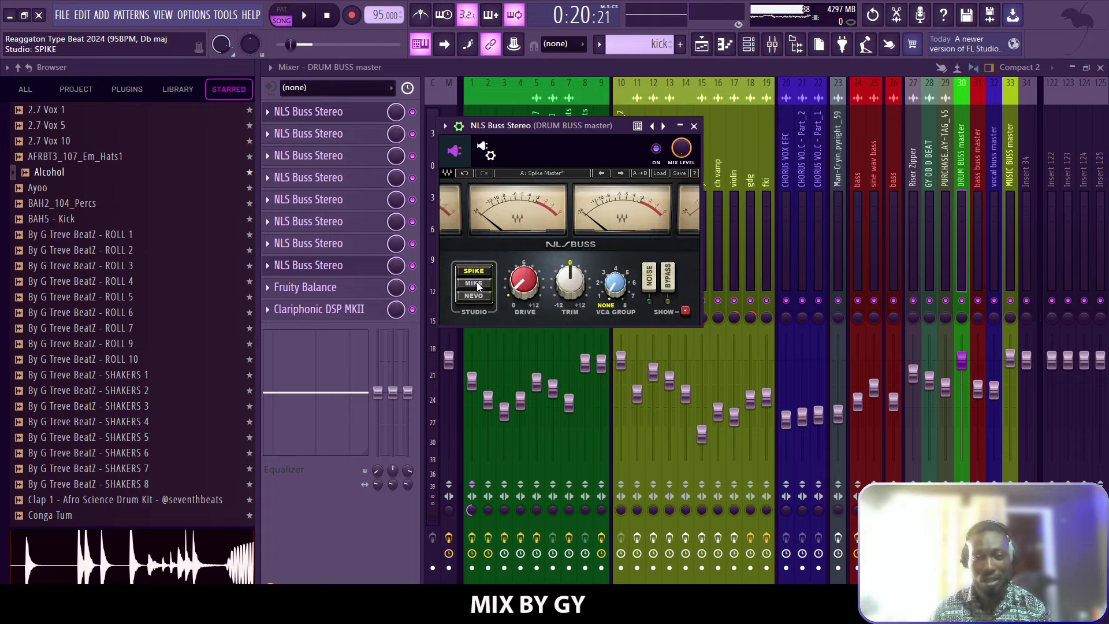
left_click(476, 282)
left_click(478, 298)
left_click(481, 283)
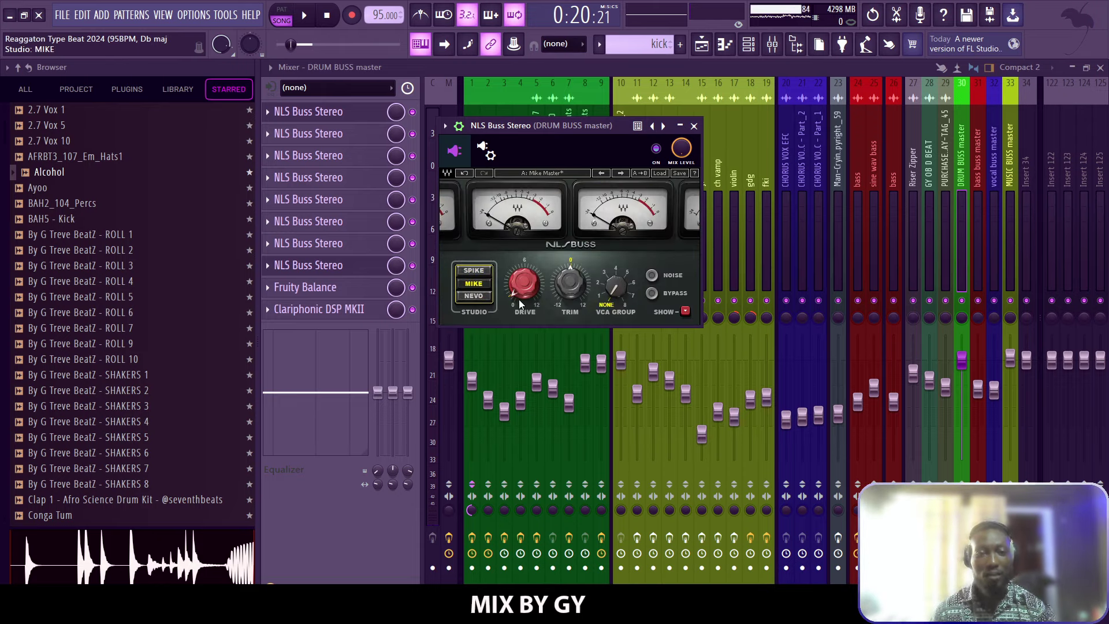
left_click(521, 321)
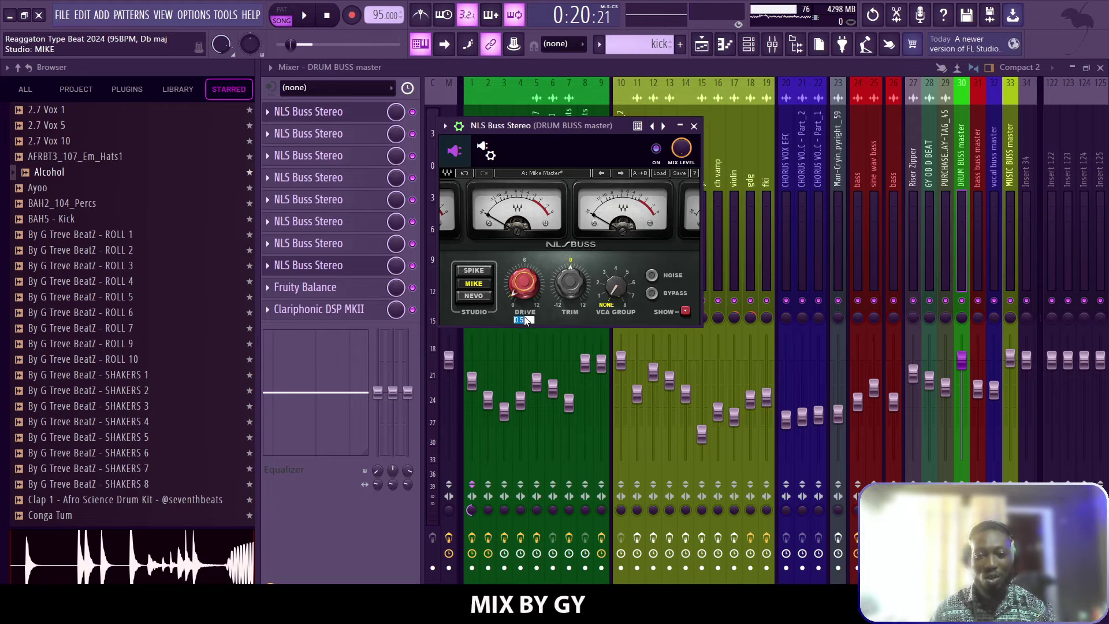
left_click(567, 284)
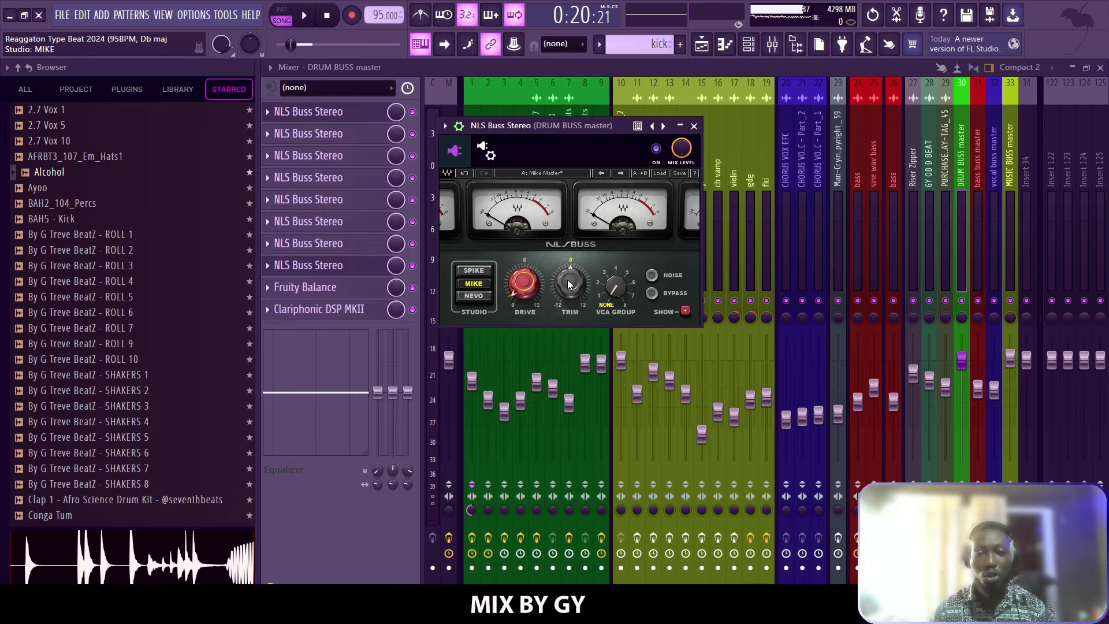
- Reopen the NLS Buss Stereo and switch its noise off
left_click(694, 125)
left_click(369, 134)
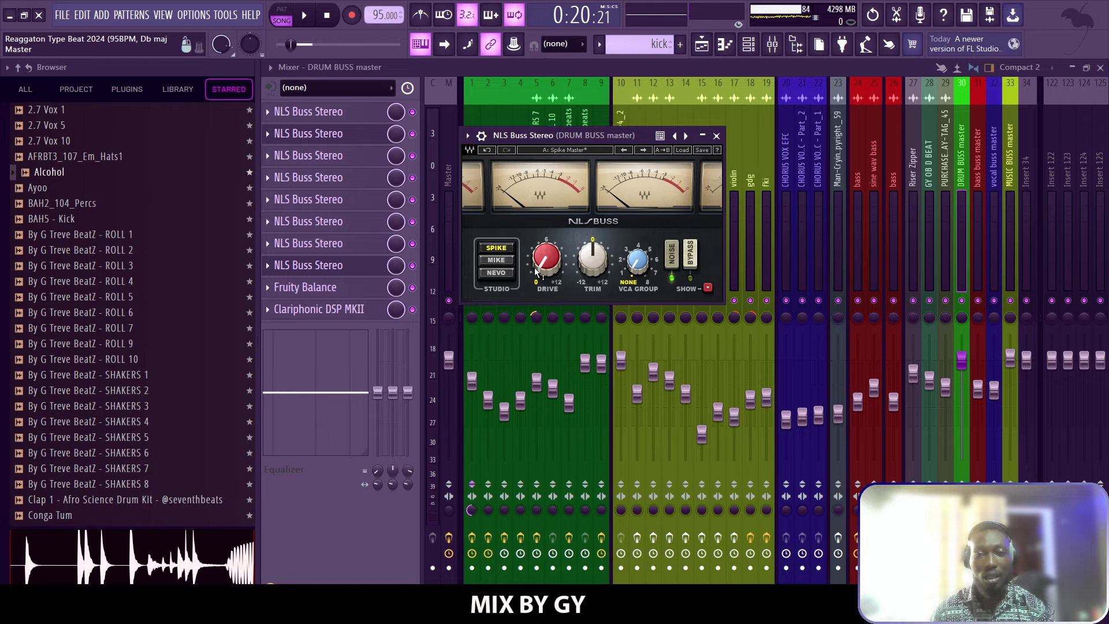
mouse_move(543, 265)
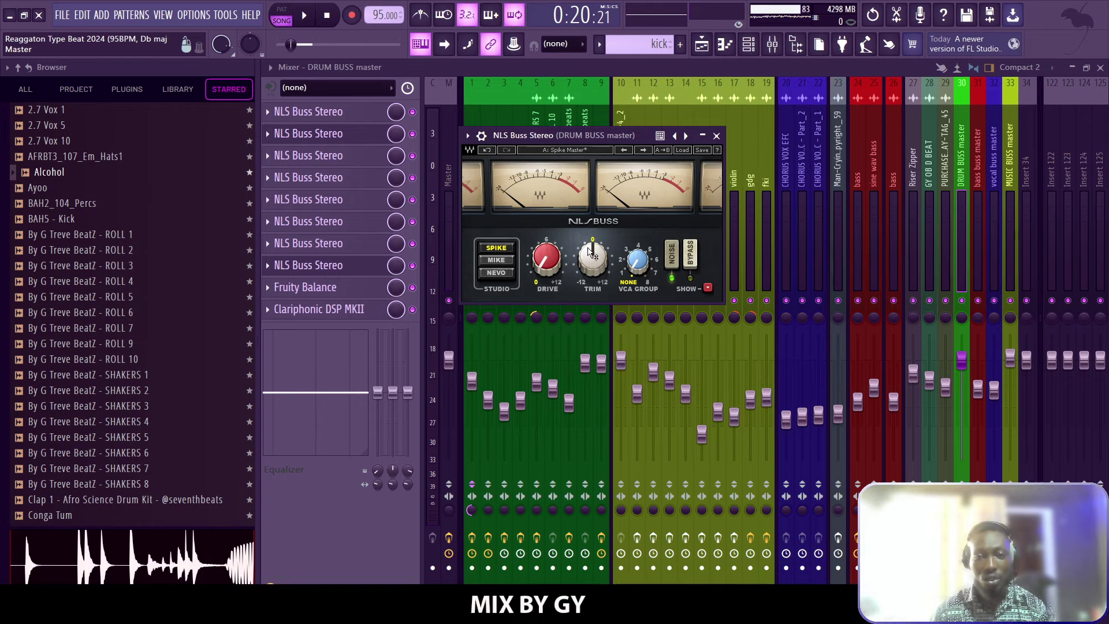
left_click(671, 257)
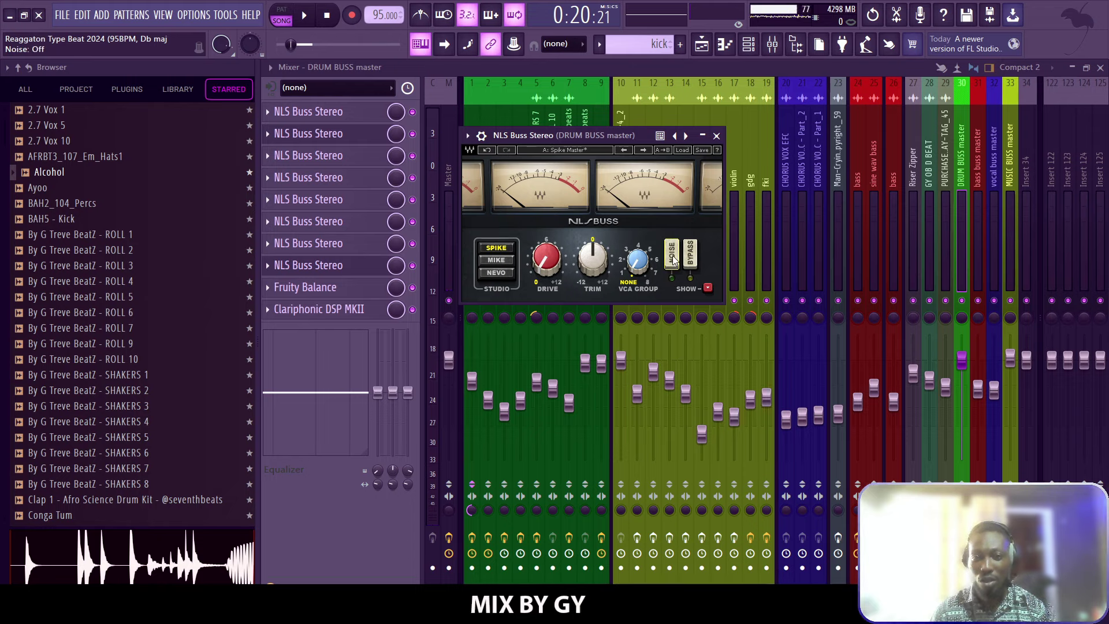
- Open and close the next few NLS Buss Stereo instances on the drum buss to check their settings
left_click(716, 135)
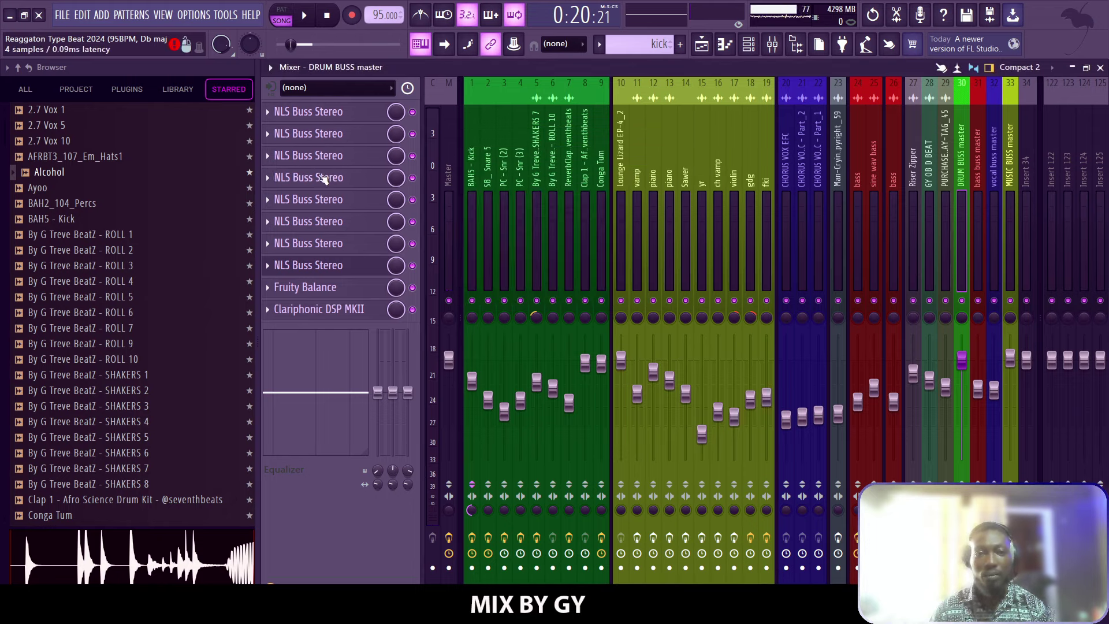
left_click(324, 156)
left_click_drag(420, 196, 466, 168)
mouse_move(474, 298)
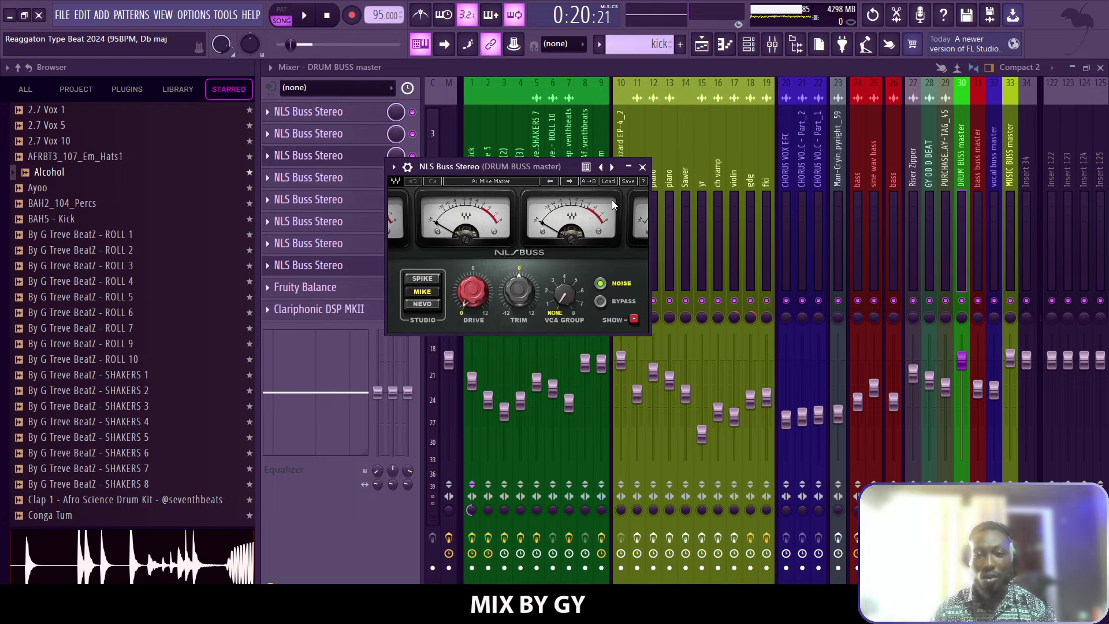
left_click(641, 167)
left_click(360, 185)
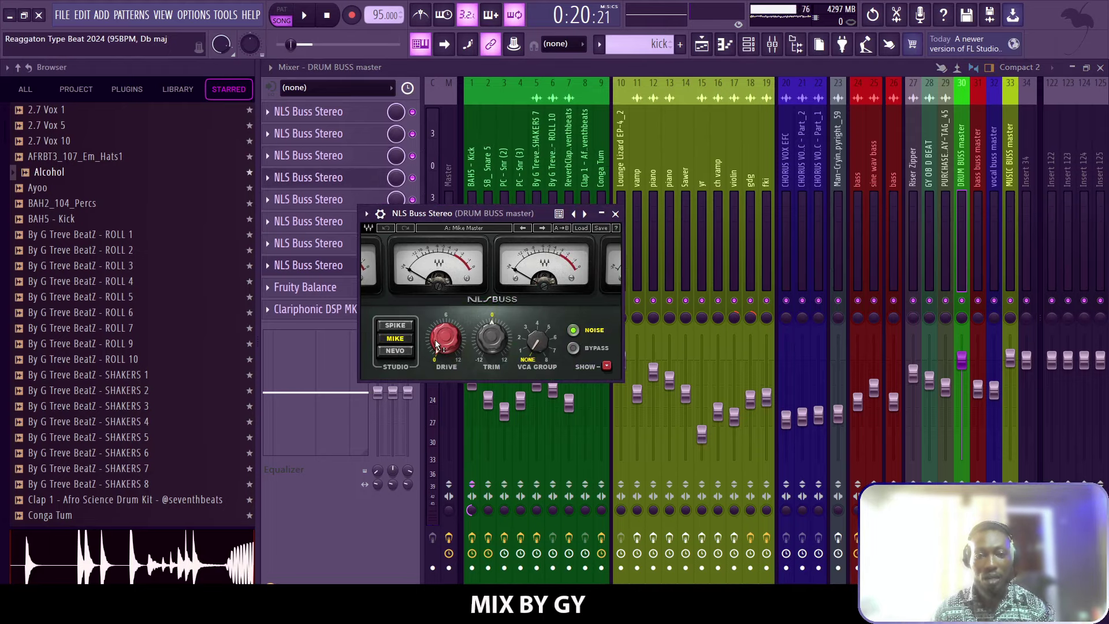
left_click(615, 213)
left_click(306, 201)
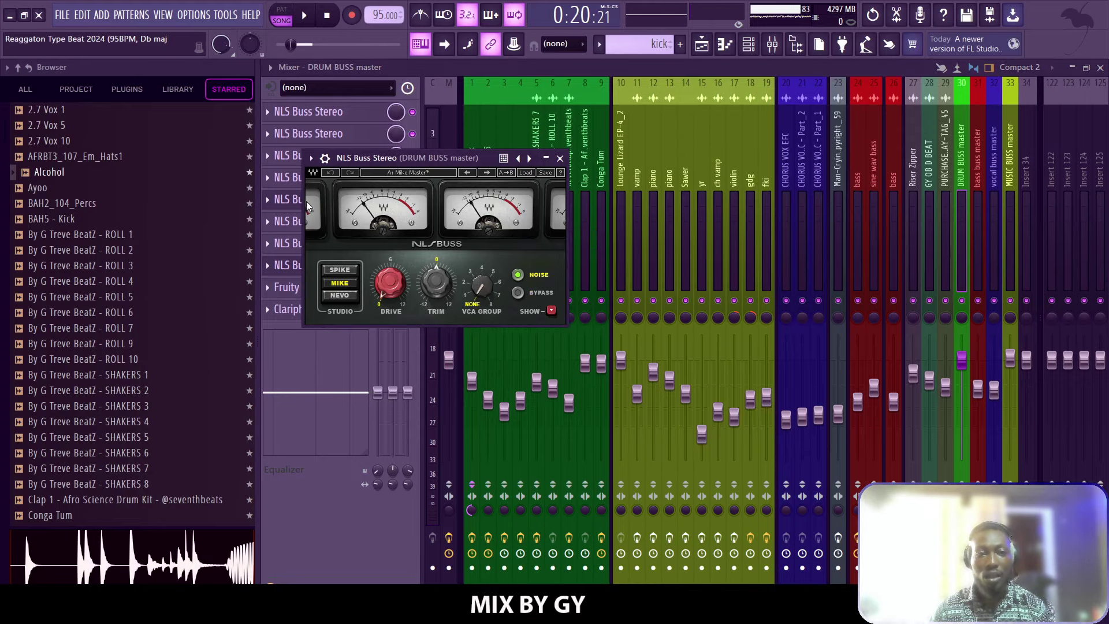
left_click(560, 158)
- Set another NLS Buss Stereo to the Spike studio, then check the remaining instances, including the Nevo one
left_click(340, 221)
left_click(445, 276)
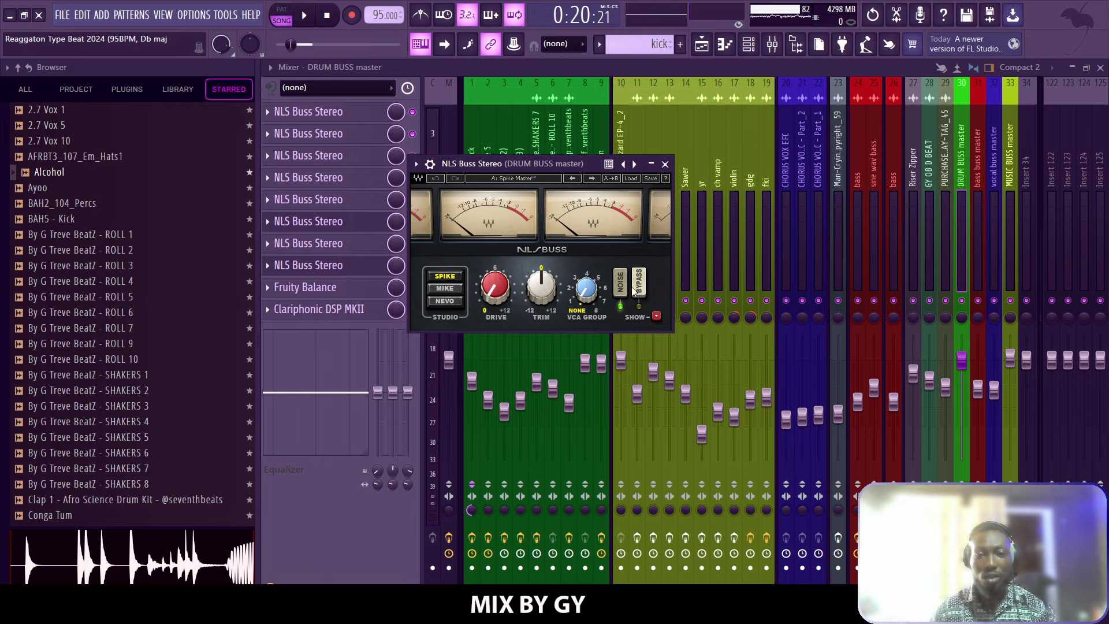
left_click(665, 164)
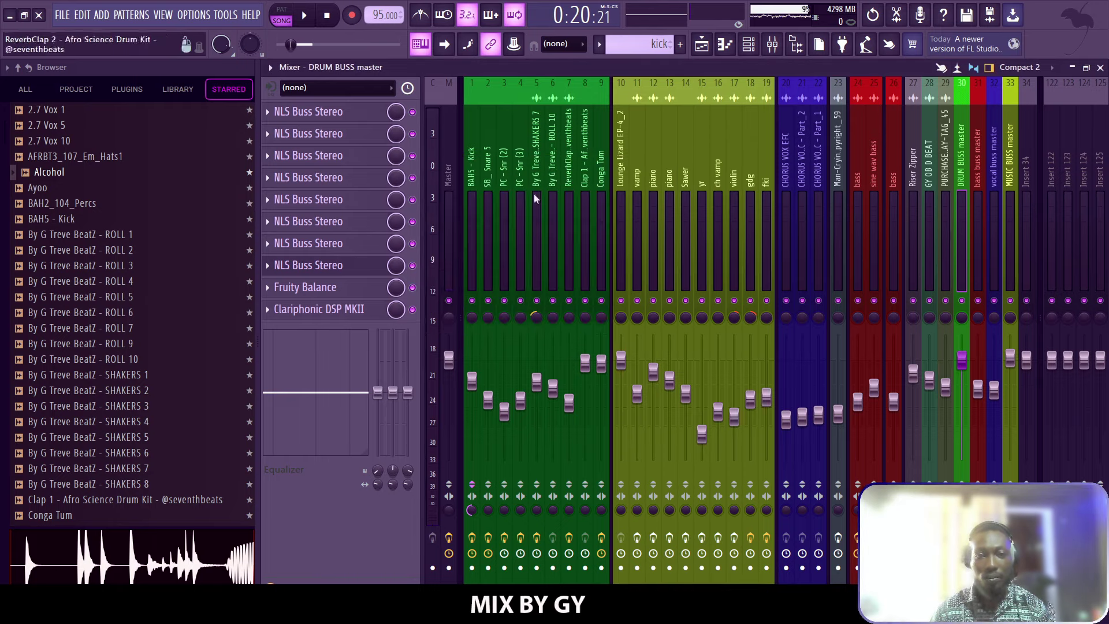
left_click(327, 243)
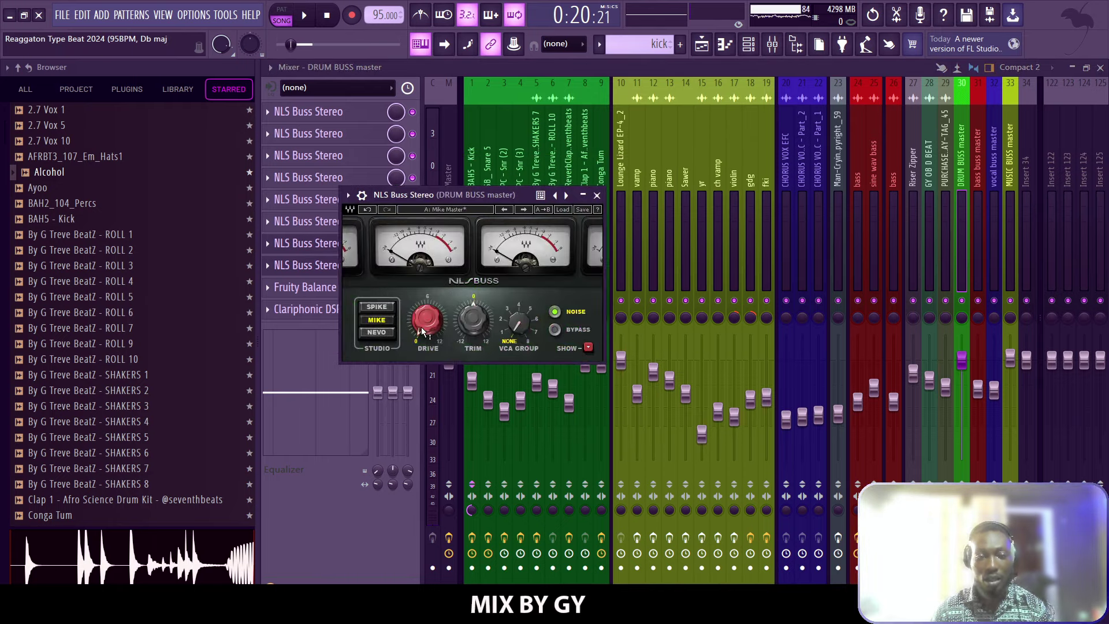
left_click(595, 196)
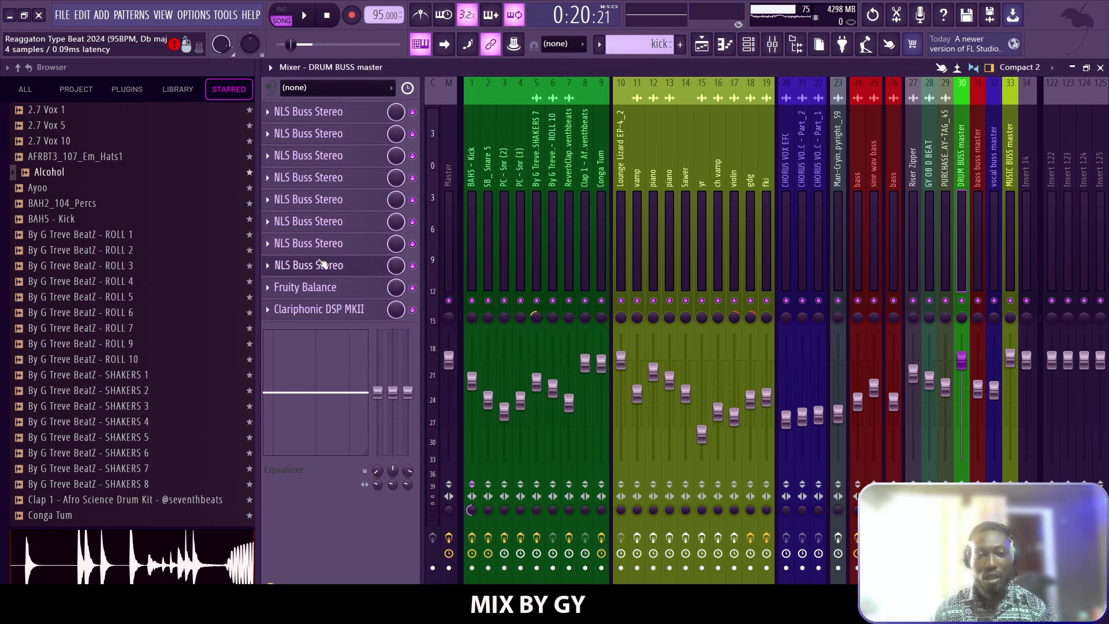
left_click(323, 266)
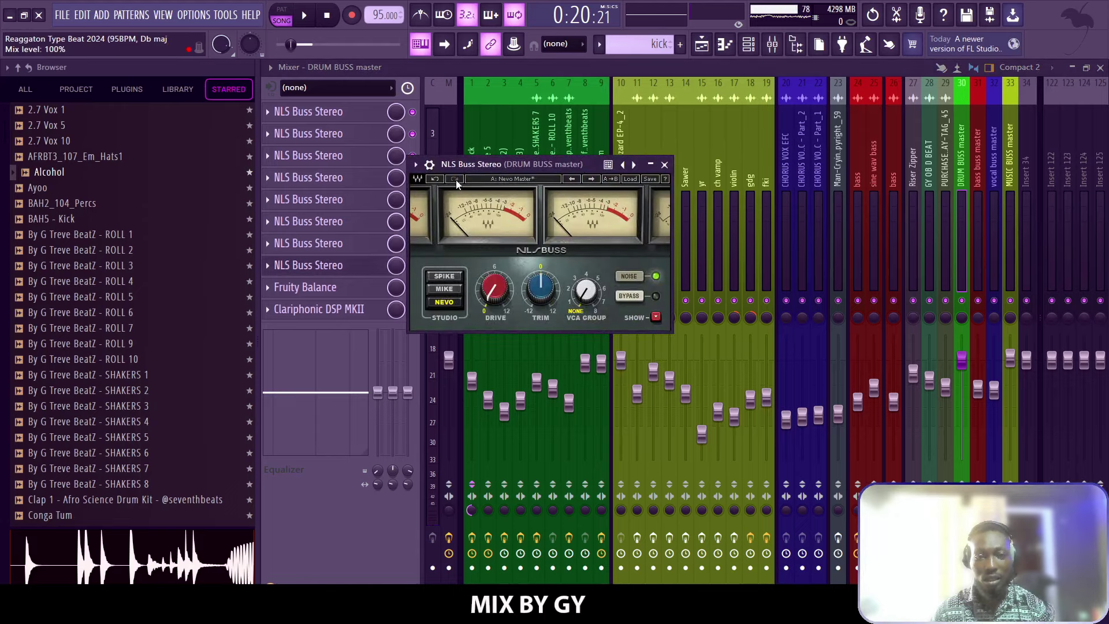
left_click_drag(469, 160, 497, 142)
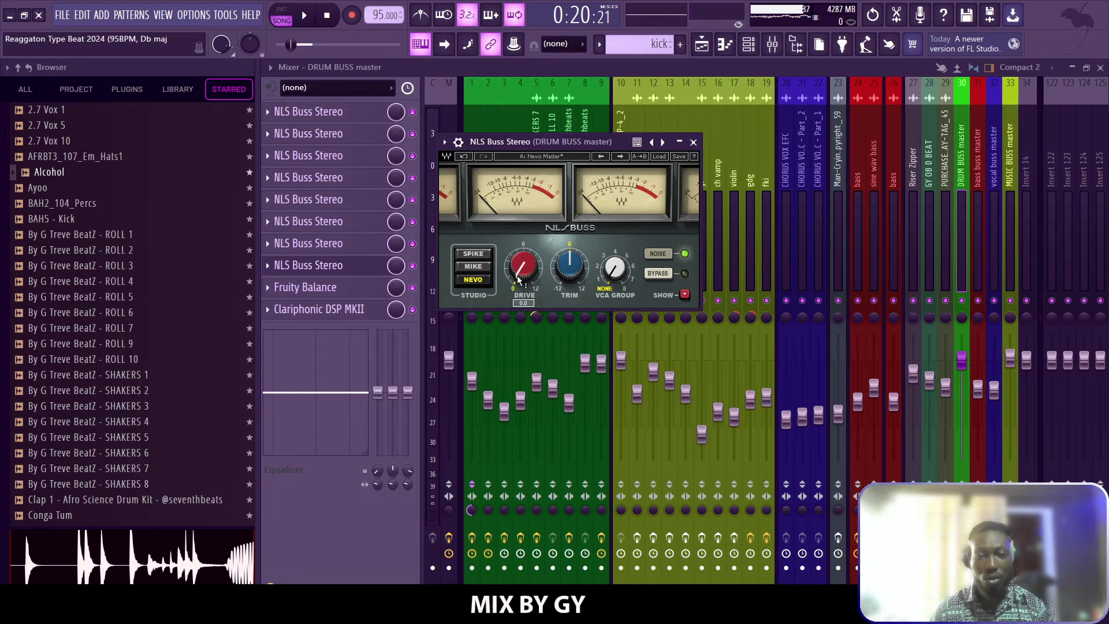
left_click(693, 143)
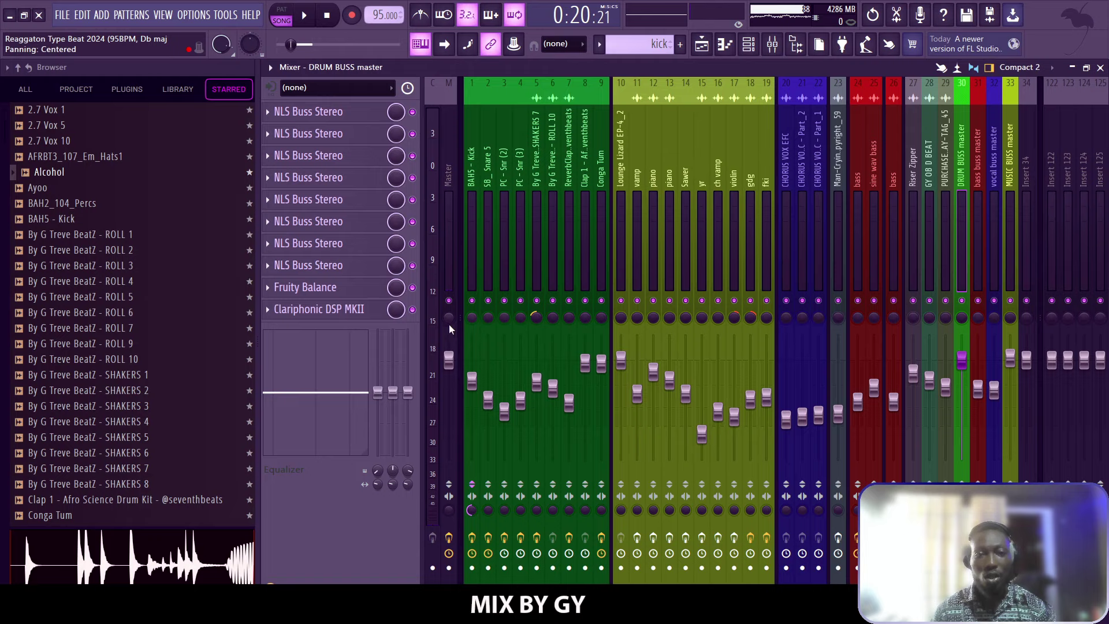
- Bypass Fruity Balance and Clariphonic DSP MKII on the drum buss and solo the Conga Tum track
left_click(413, 287)
left_click(412, 309)
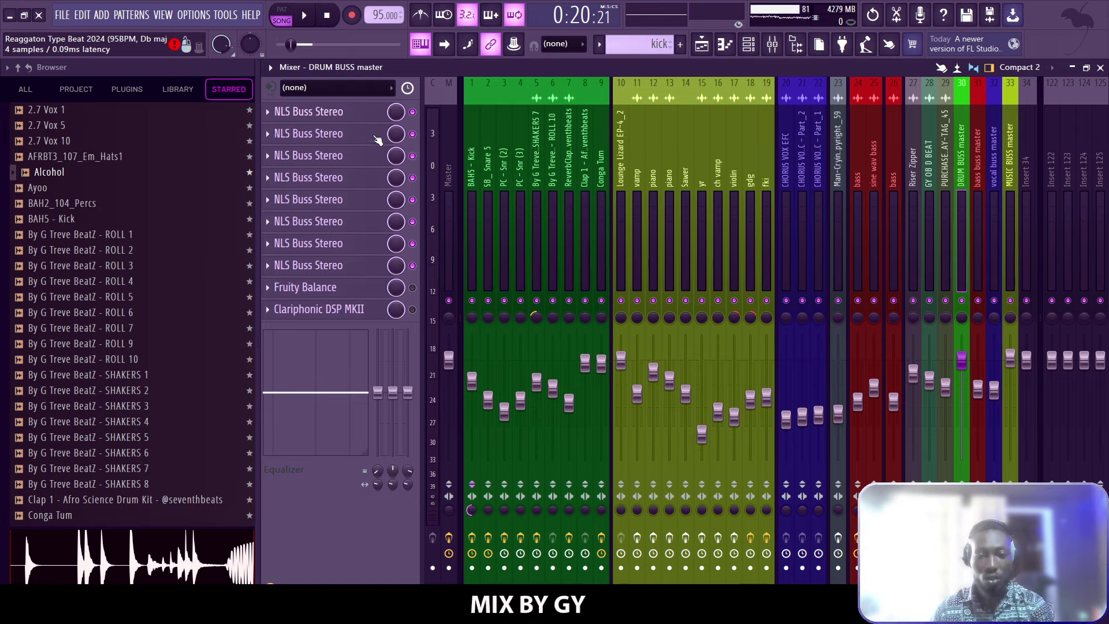
right_click(961, 300)
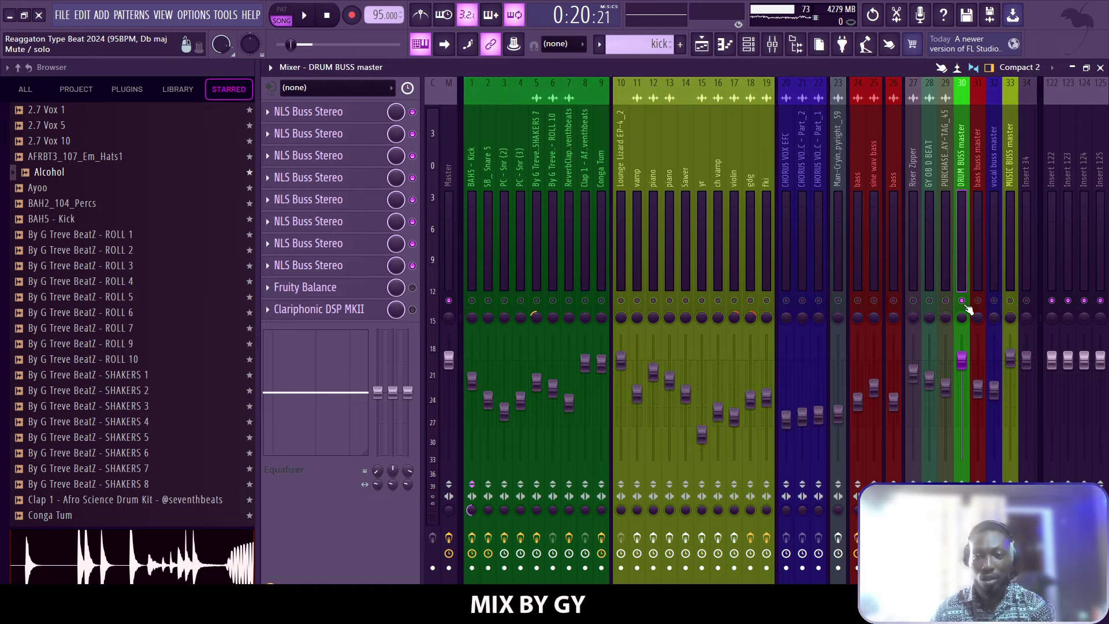
right_click(601, 301)
- Unmute drum tracks 1 through 8
left_click(585, 301)
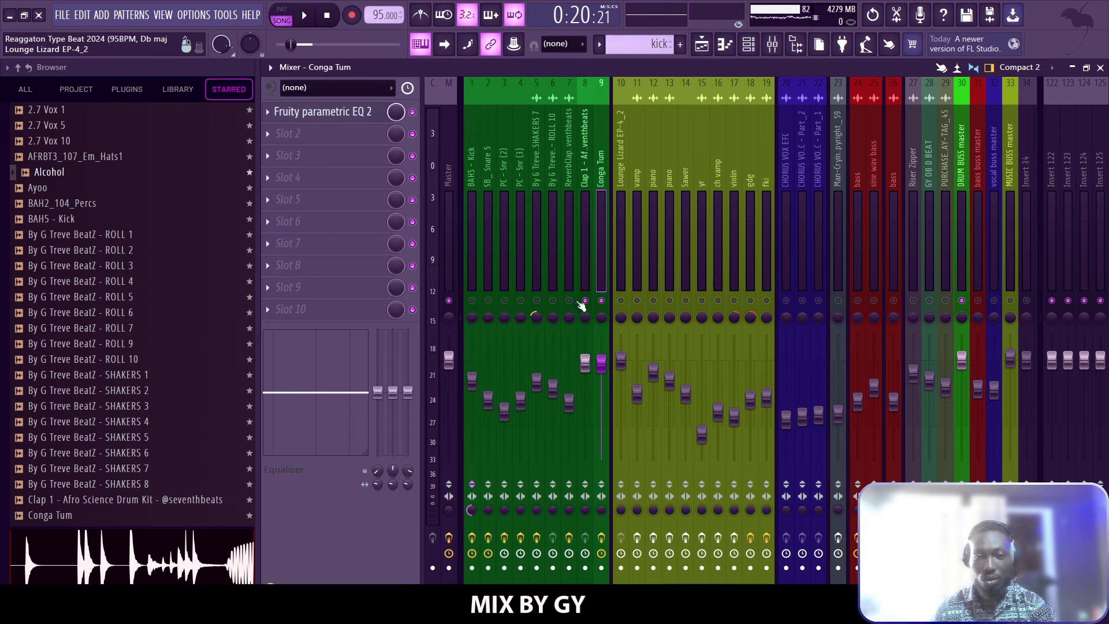
left_click(569, 300)
left_click(552, 300)
left_click(521, 301)
left_click(537, 301)
left_click(488, 301)
left_click(472, 300)
left_click(505, 301)
- Play the beat twice to hear the drums without the bypassed effects
key("space")
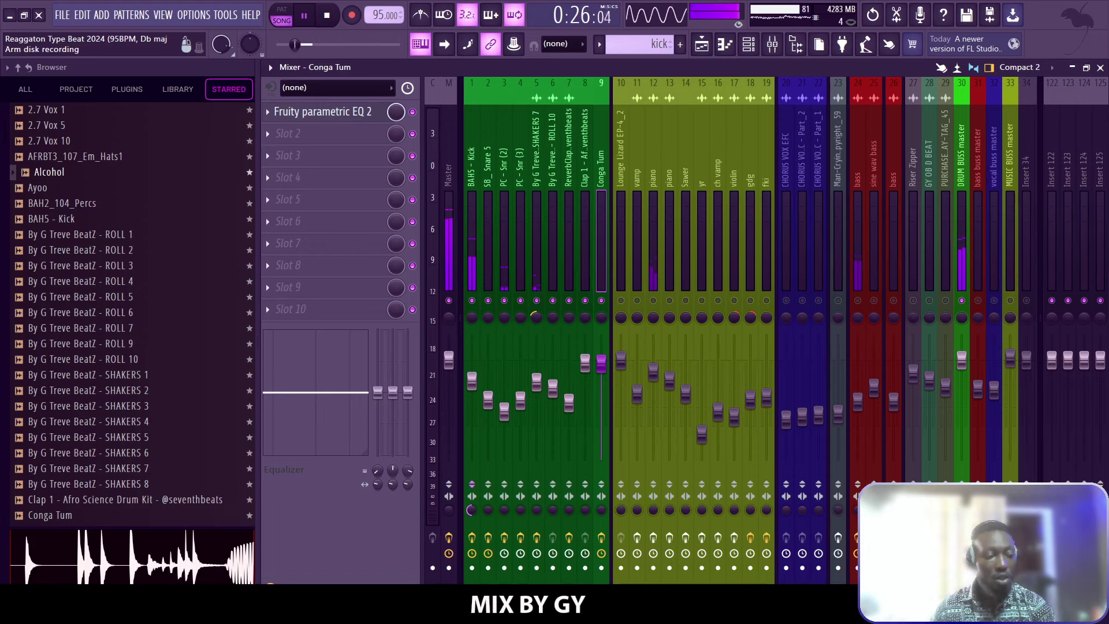
key("space")
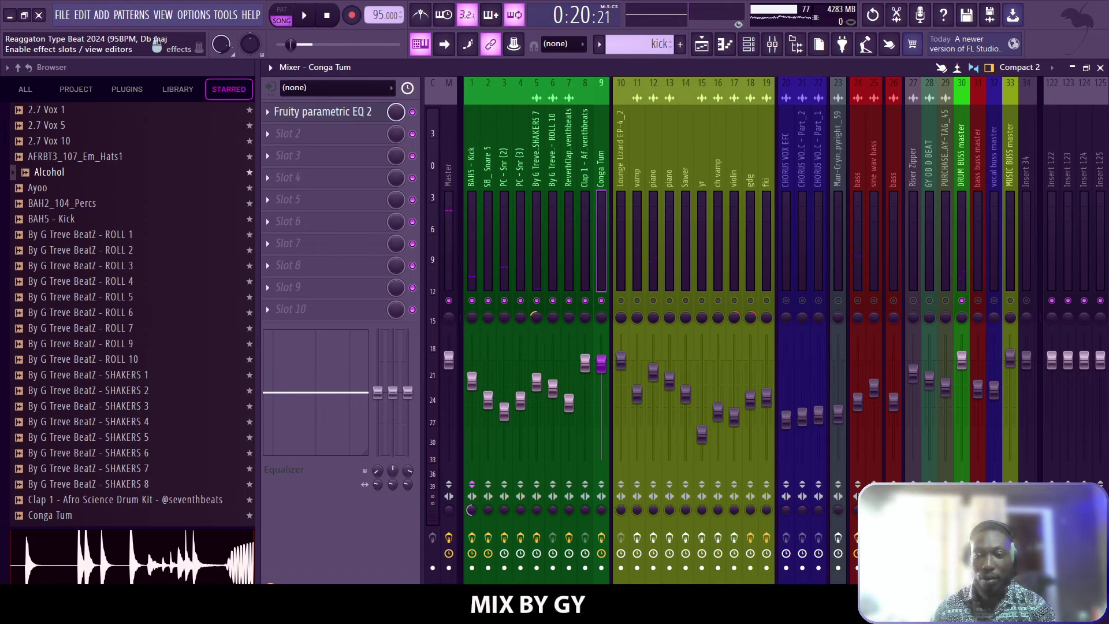
key("space")
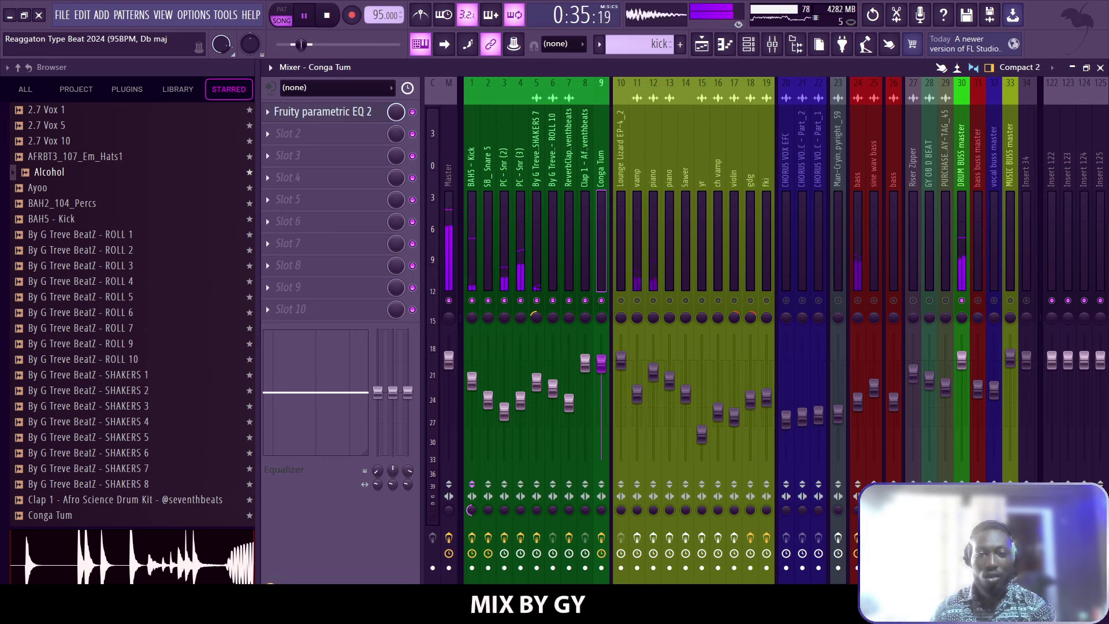
key("space")
- On DRUM BUSS master, confirm Fruity Balance sits at 3% left, then bring up Clariphonic DSP MKII
left_click(963, 253)
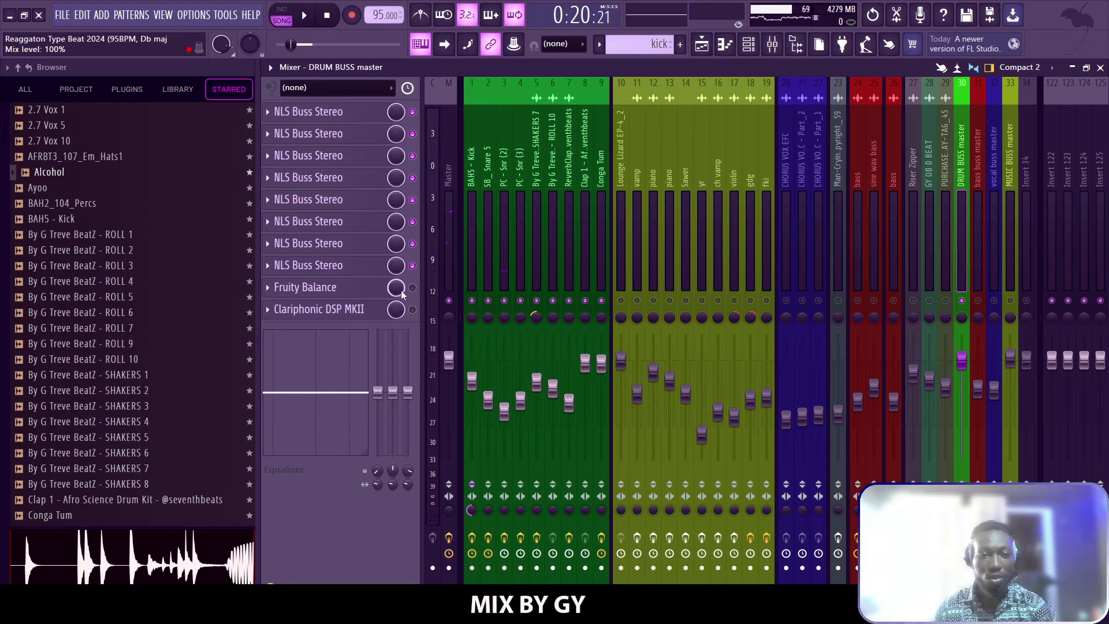
left_click(320, 292)
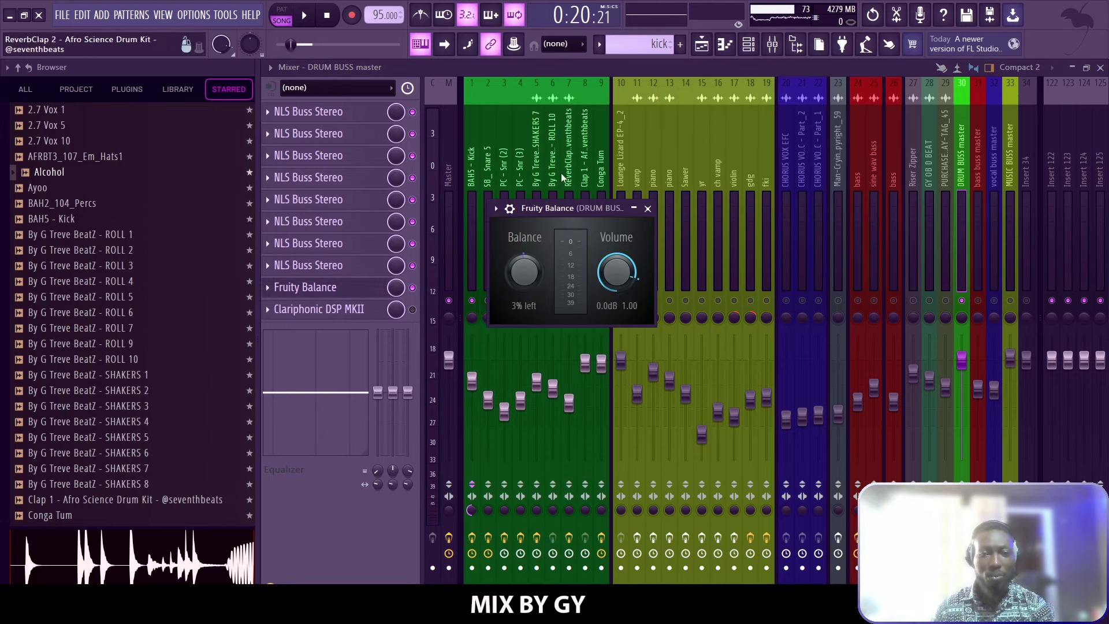
left_click_drag(553, 210, 549, 233)
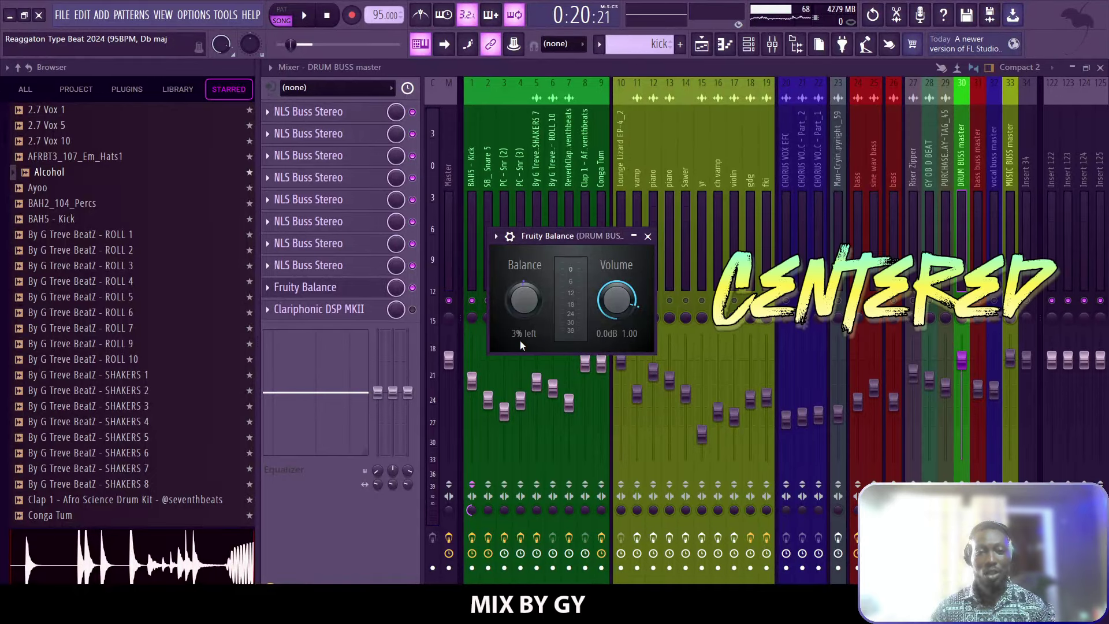
left_click(312, 287)
left_click(330, 309)
left_click_drag(473, 217, 456, 352)
left_click(346, 311)
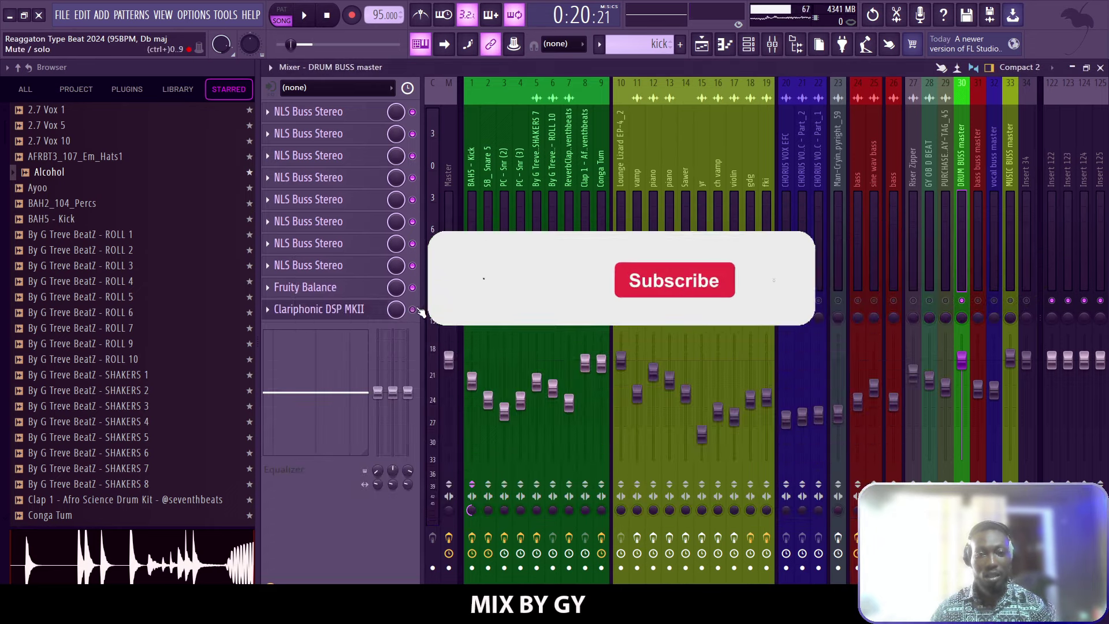
left_click(347, 310)
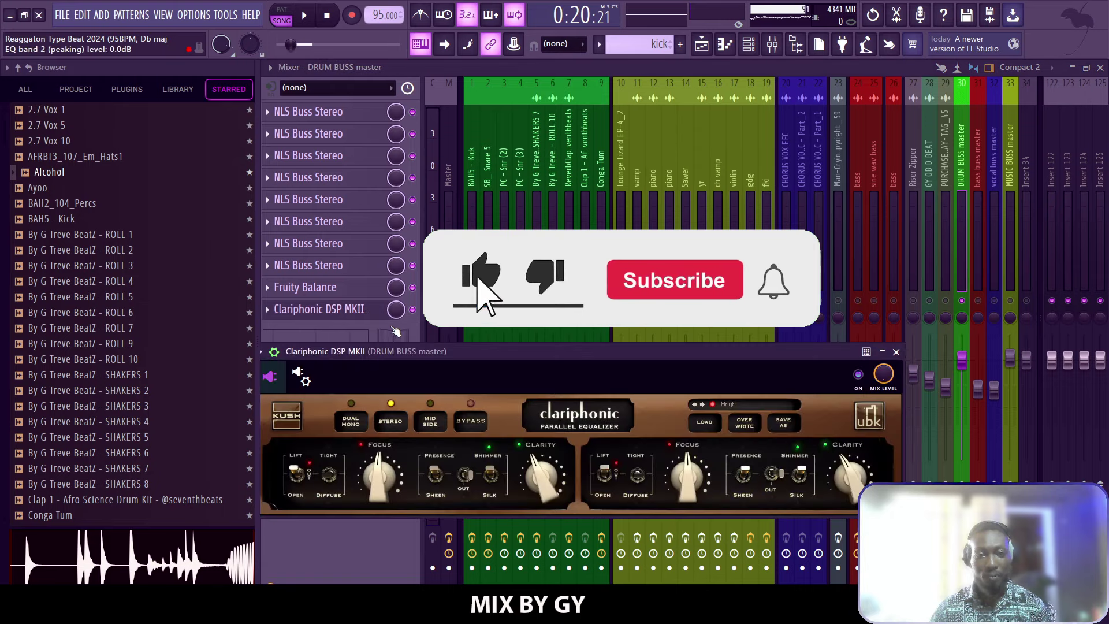
left_click_drag(353, 405, 362, 262)
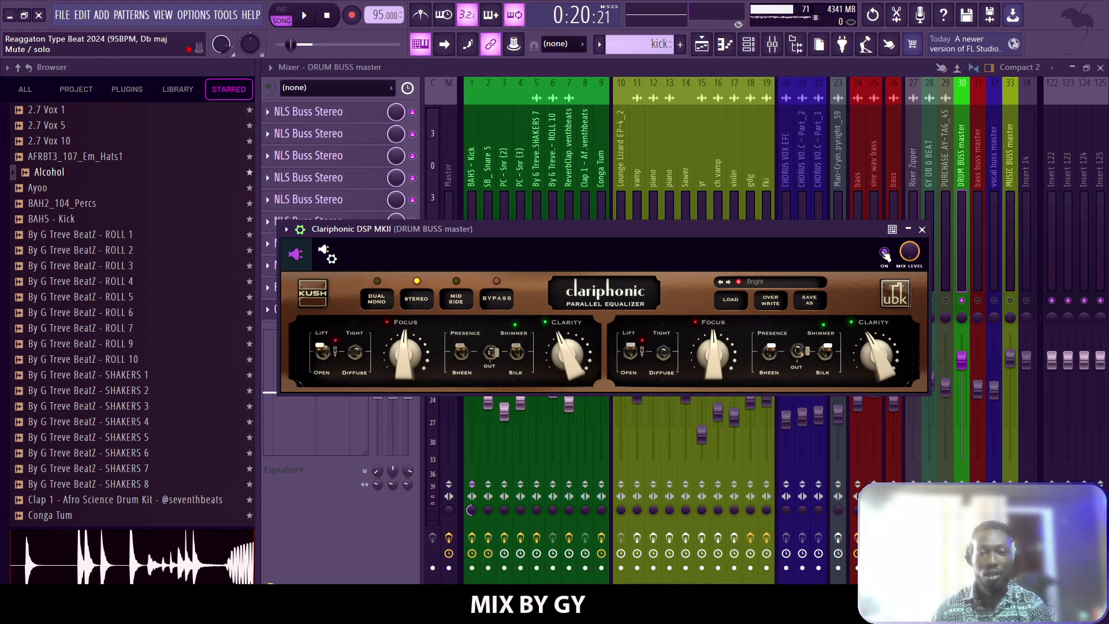
key("space")
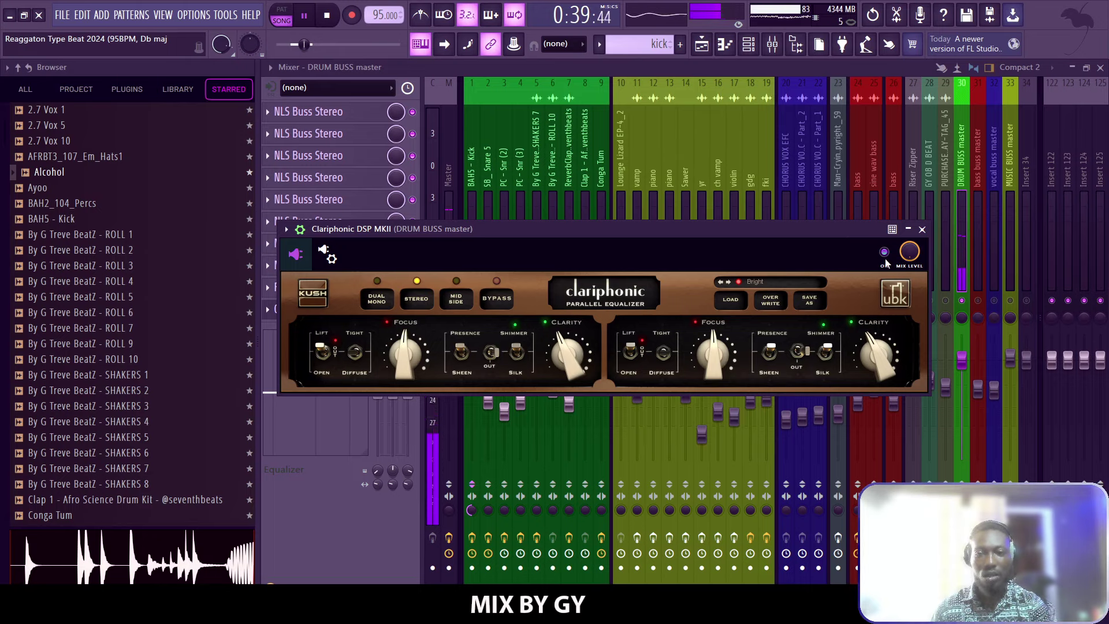
key("space")
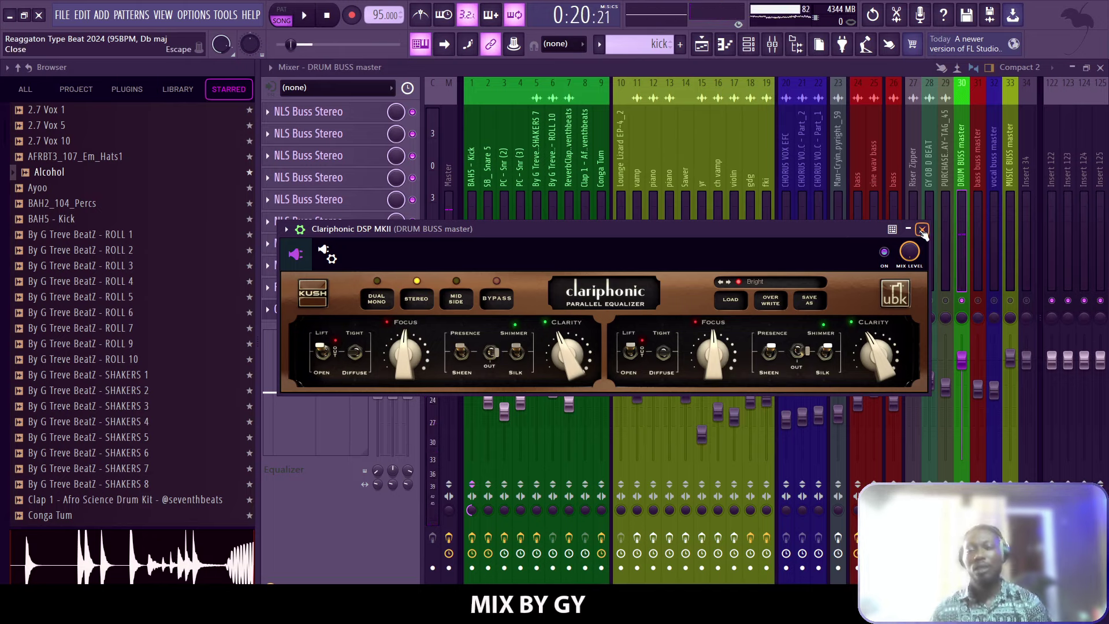
- Delete Edison from the Master's sixth FX slot and open Vitamin Stereo showing the gy master 1 preset
left_click(923, 229)
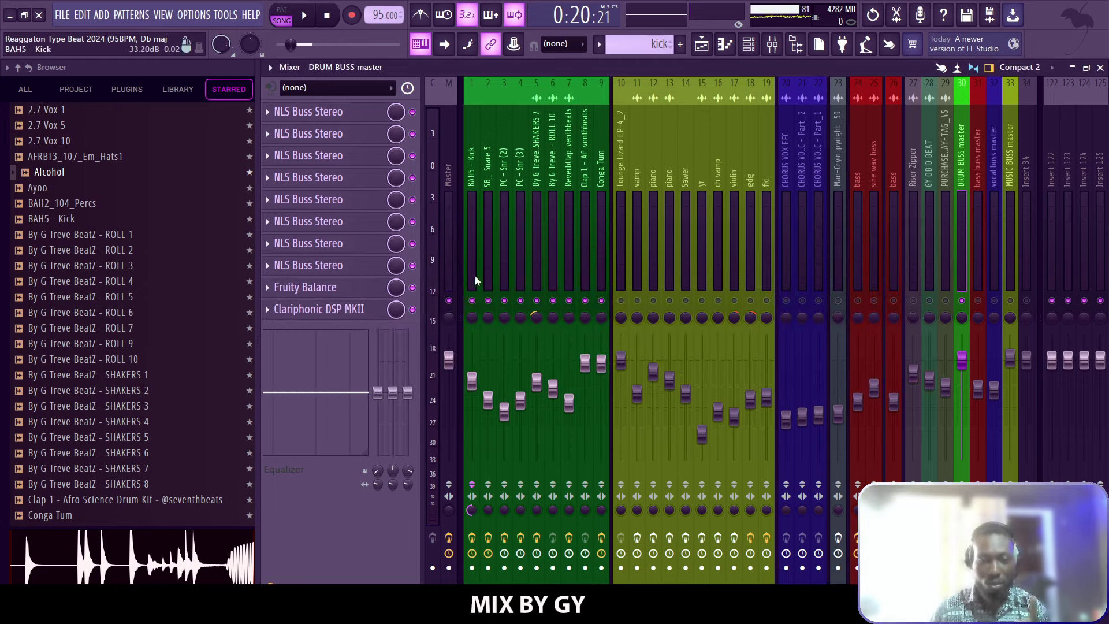
left_click(451, 268)
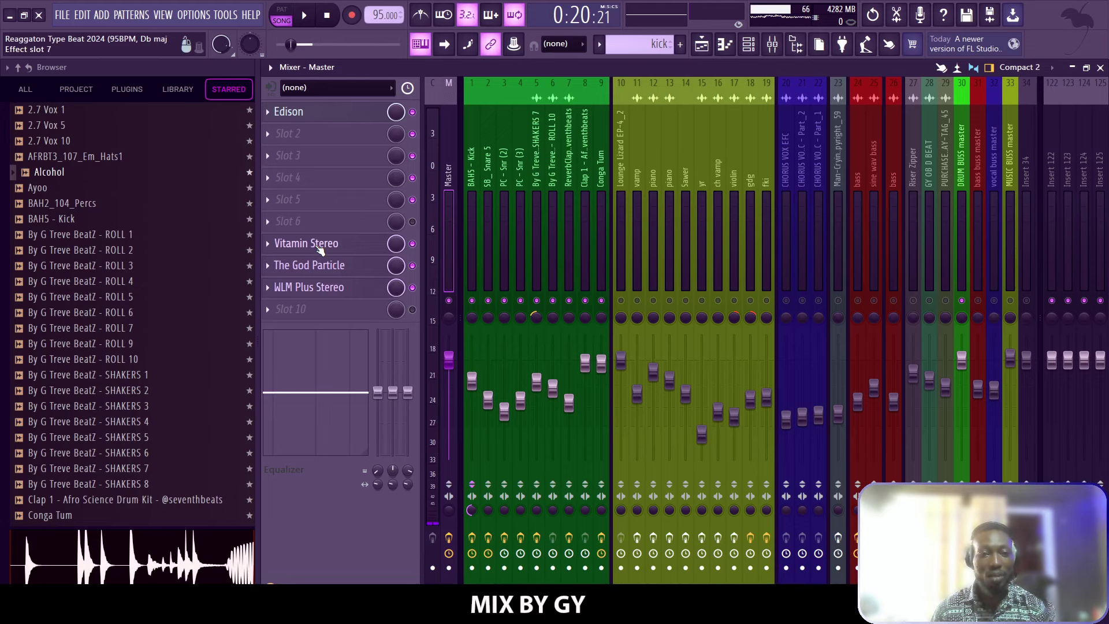
left_click(267, 110)
left_click(286, 141)
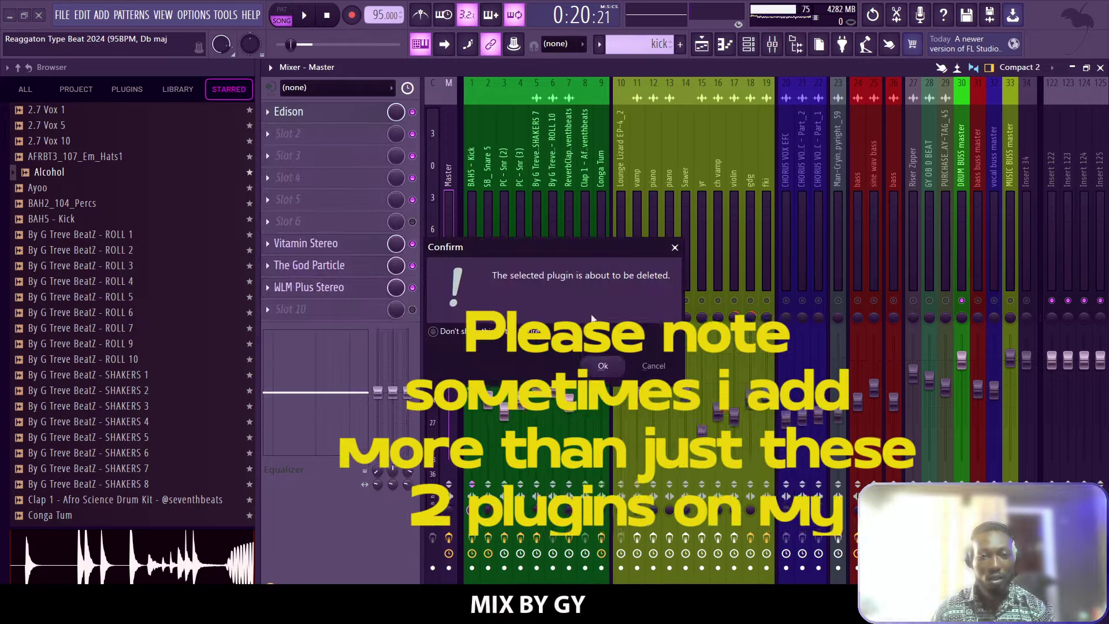
key("Return")
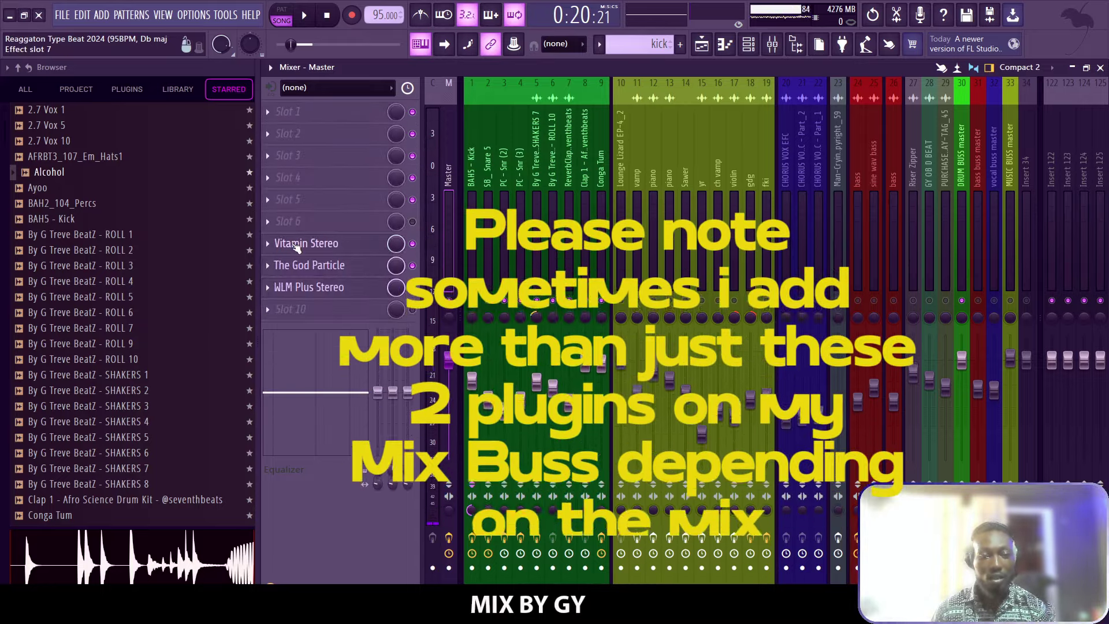
left_click(303, 244)
left_click_drag(925, 122, 505, 126)
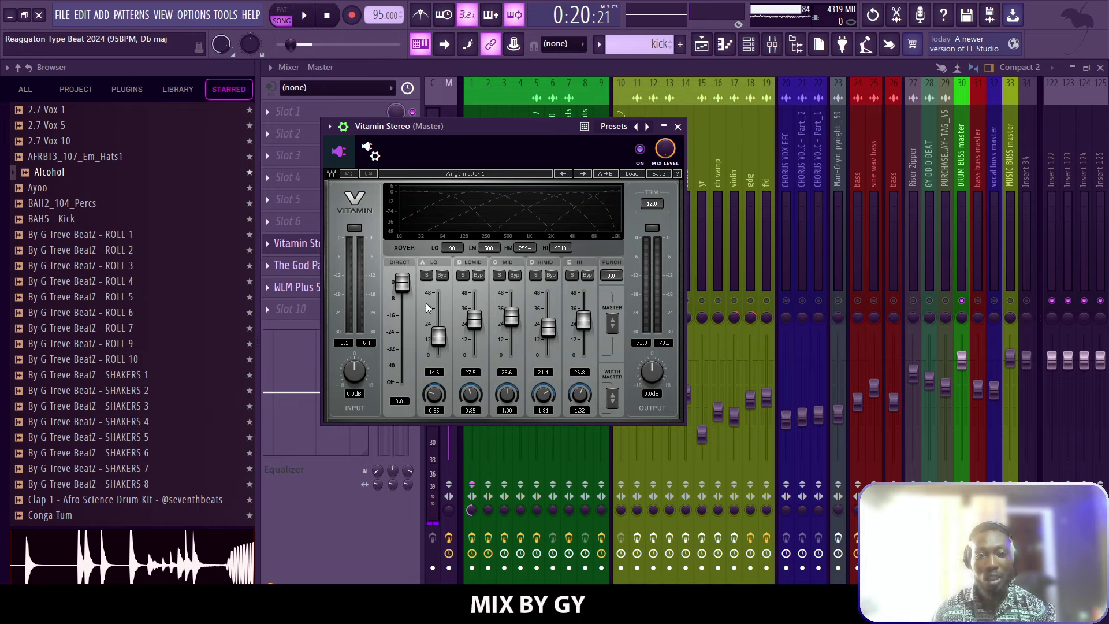
left_click_drag(426, 302, 614, 353)
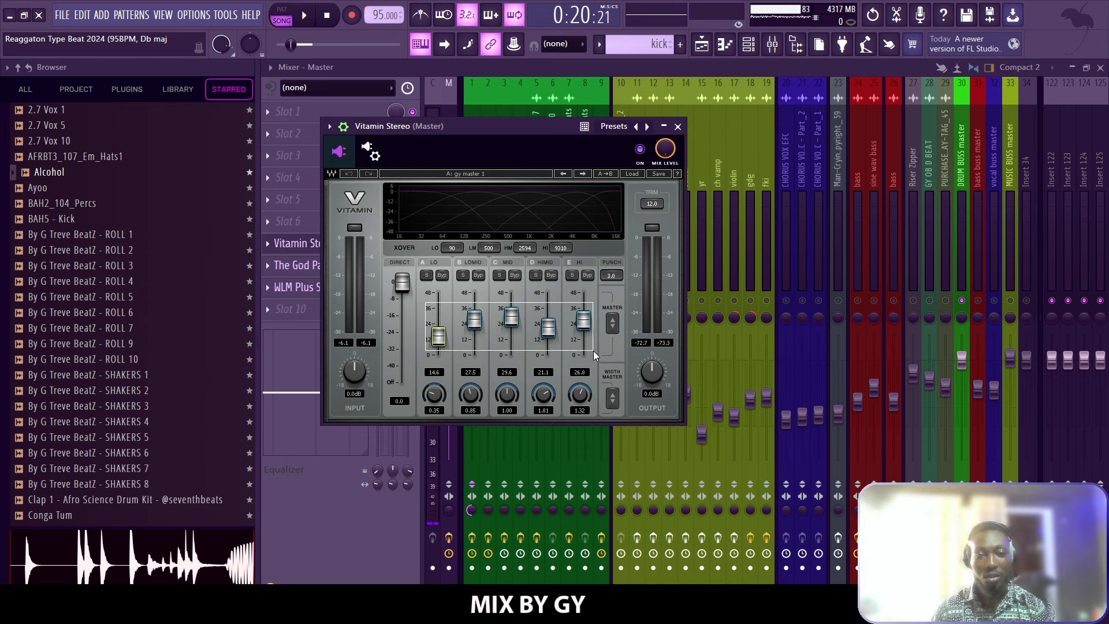
mouse_move(594, 351)
left_mouse_down()
mouse_move(555, 311)
mouse_move(513, 303)
mouse_move(591, 348)
left_mouse_up()
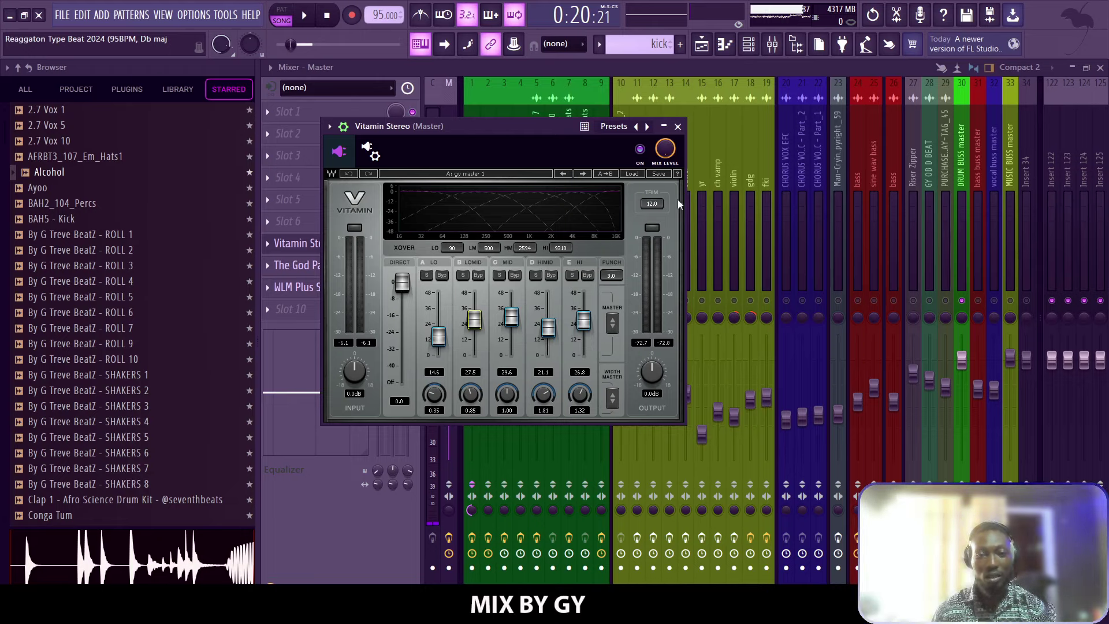
- Open The God Particle on the Master at its default preset and play the beat through it
left_click(677, 128)
left_click(342, 266)
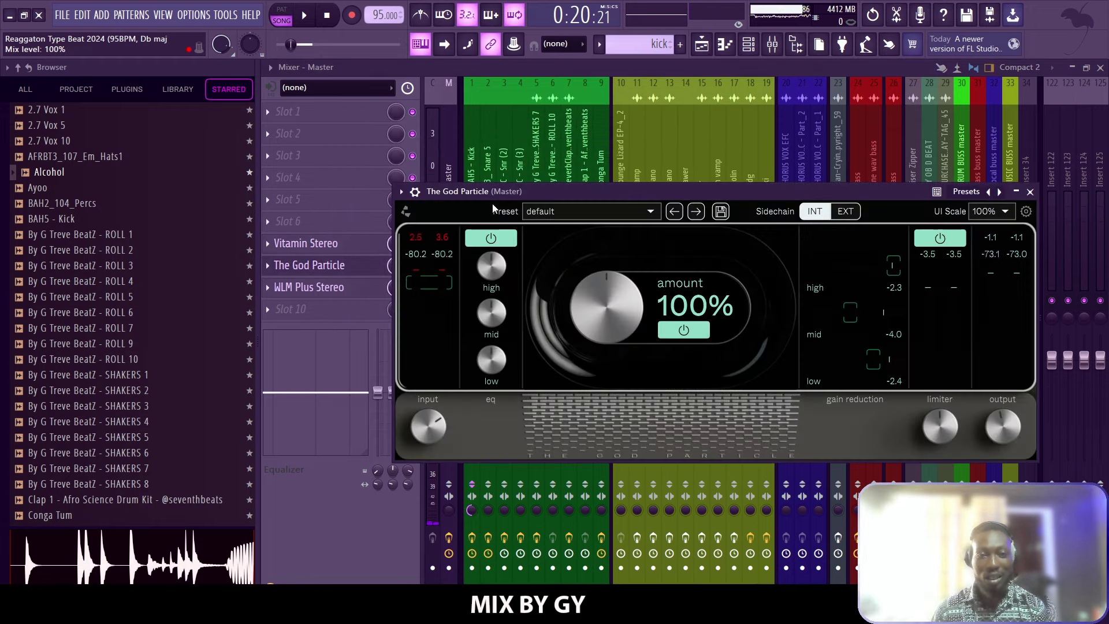
left_click_drag(521, 190, 498, 179)
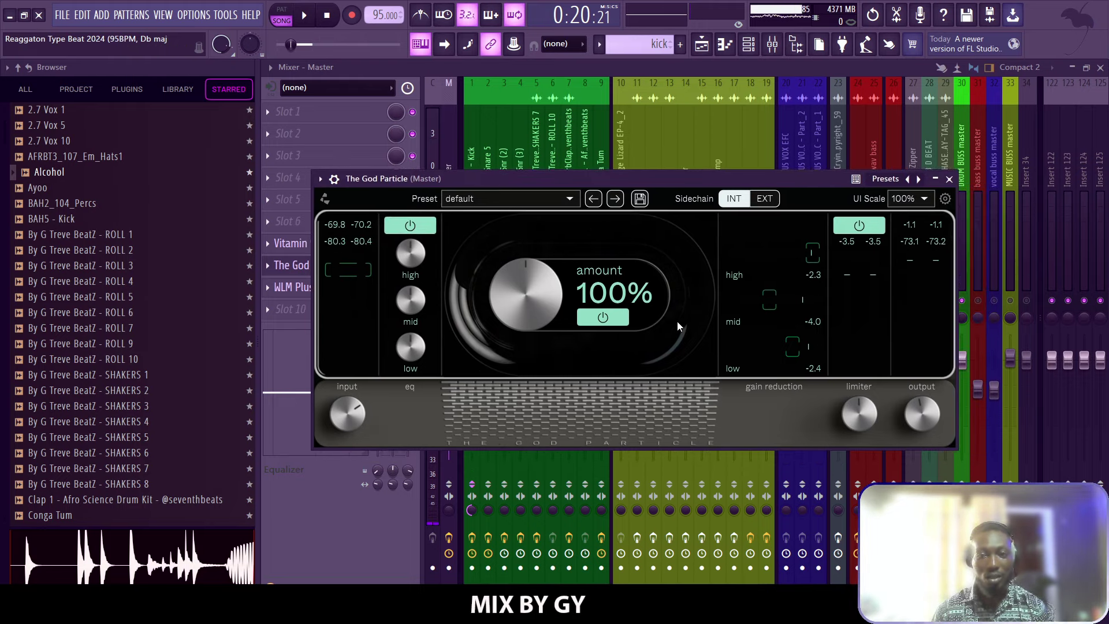
mouse_move(354, 392)
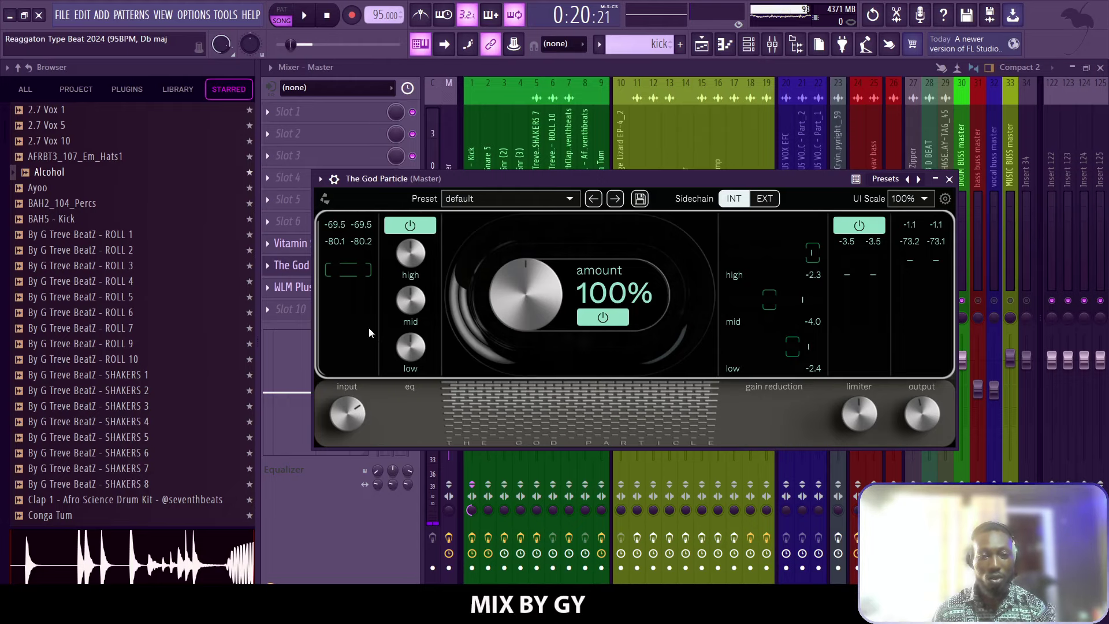
key("space")
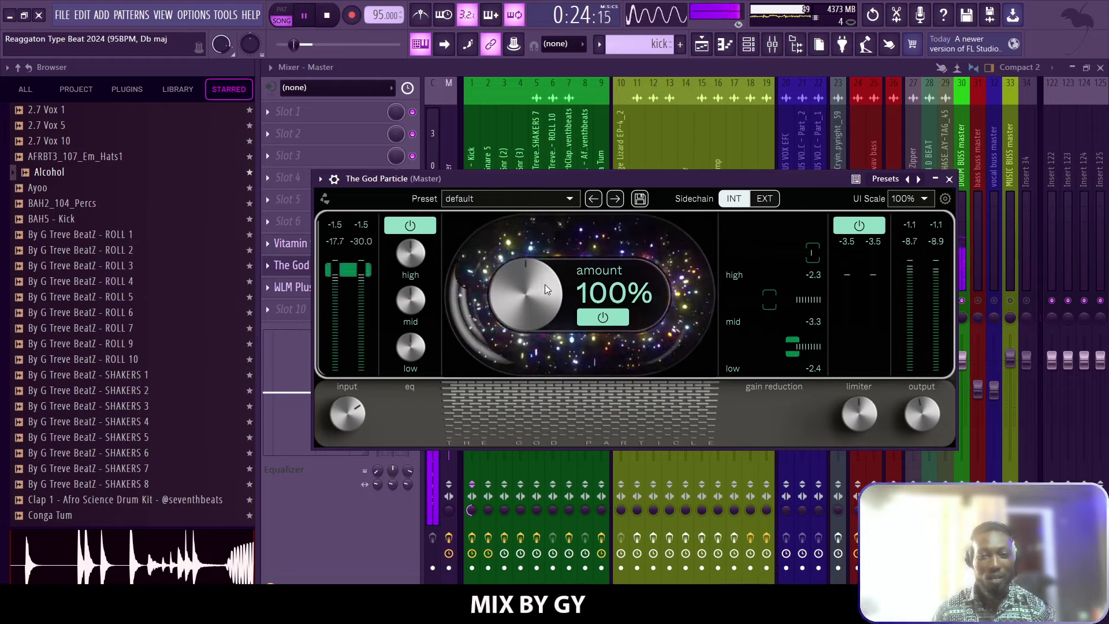
mouse_move(917, 403)
mouse_move(860, 404)
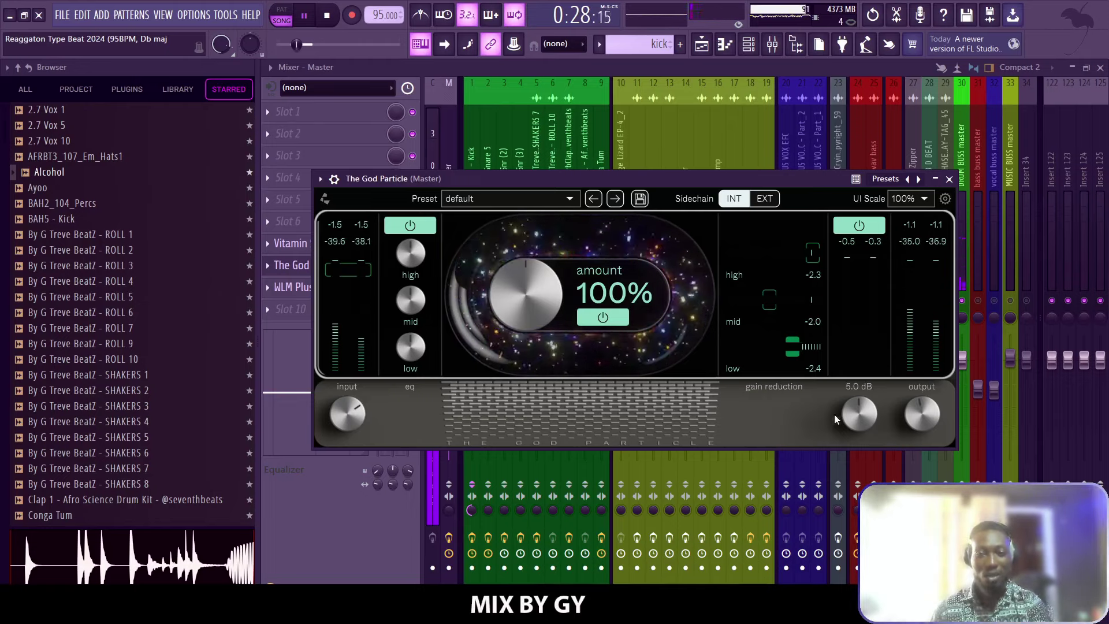
key("space")
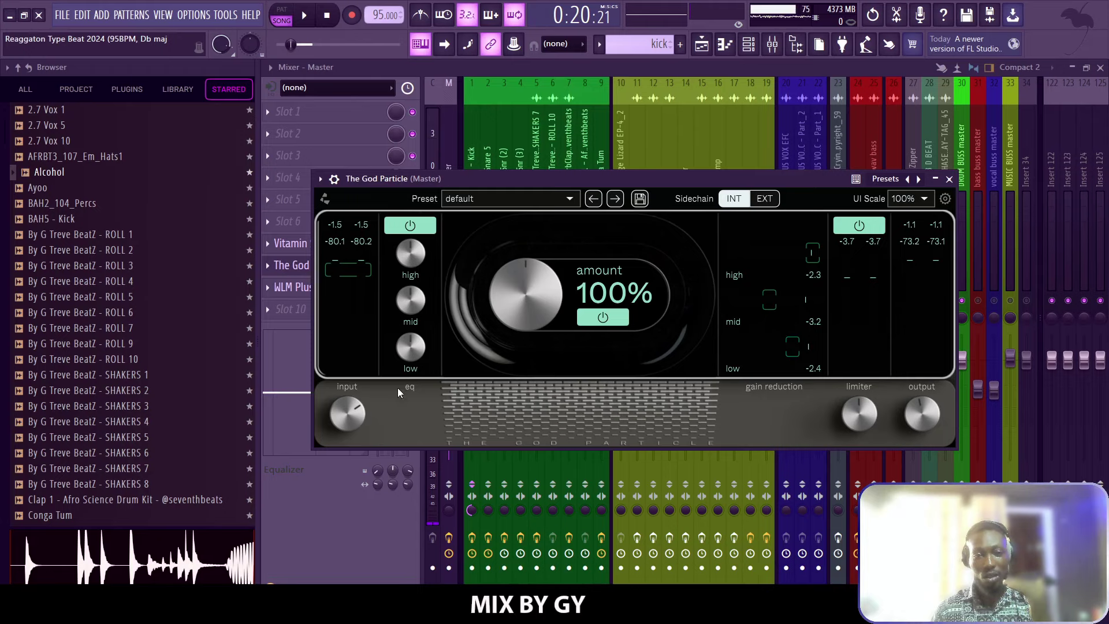
mouse_move(351, 413)
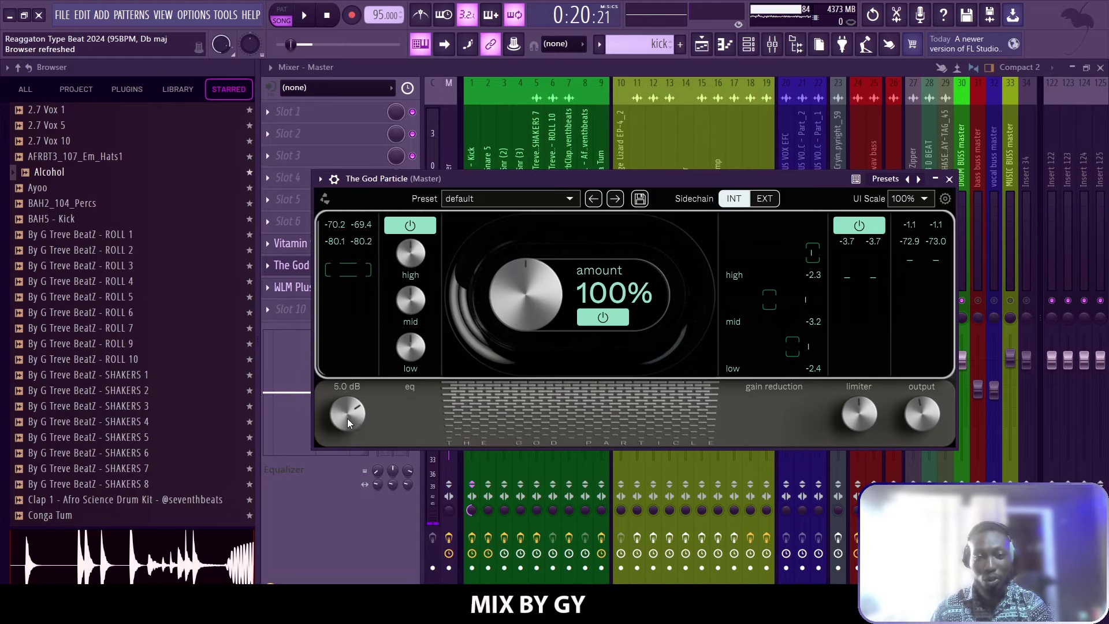
- During playback, sweep The God Particle input gain between 12 and -6.4 dB, settling near 3.3 dB
key("space")
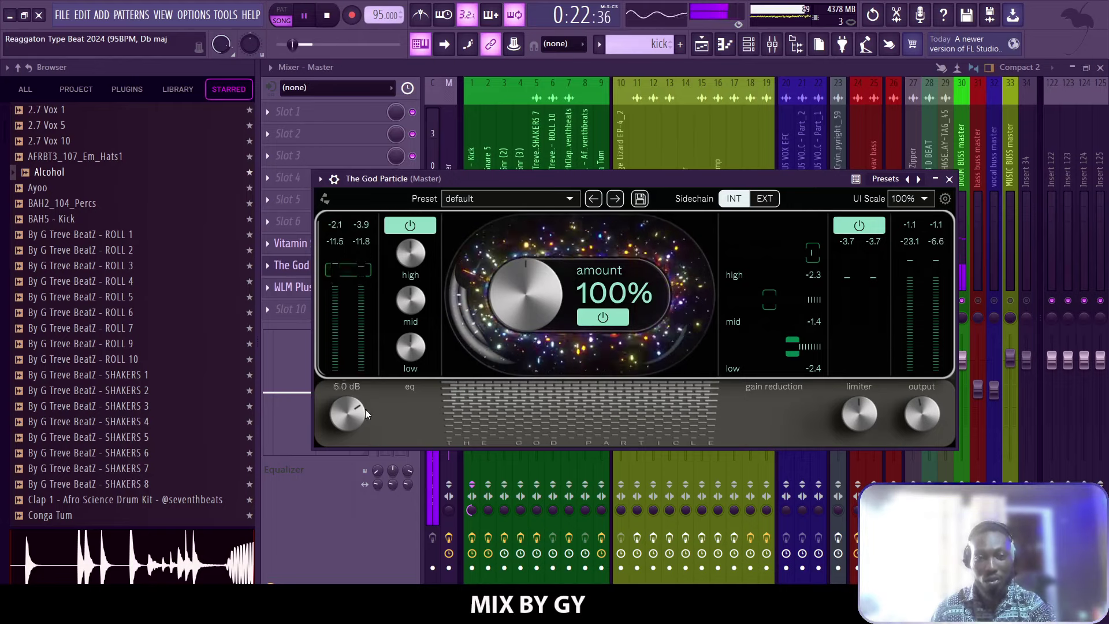
left_click_drag(354, 421, 347, 226)
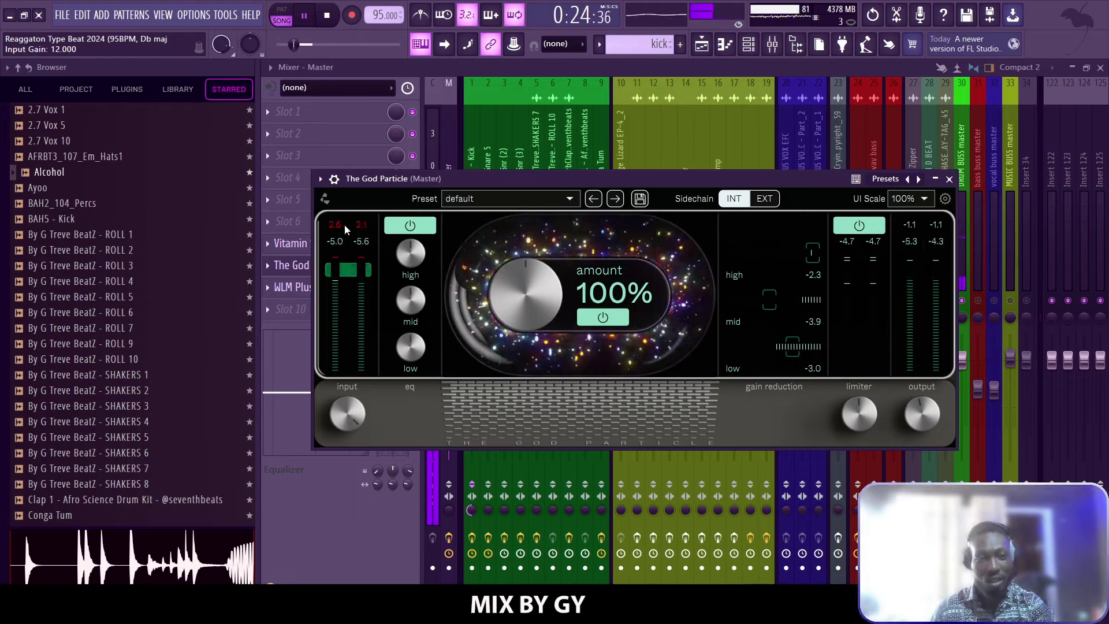
mouse_move(347, 412)
left_click_drag(347, 412, 367, 506)
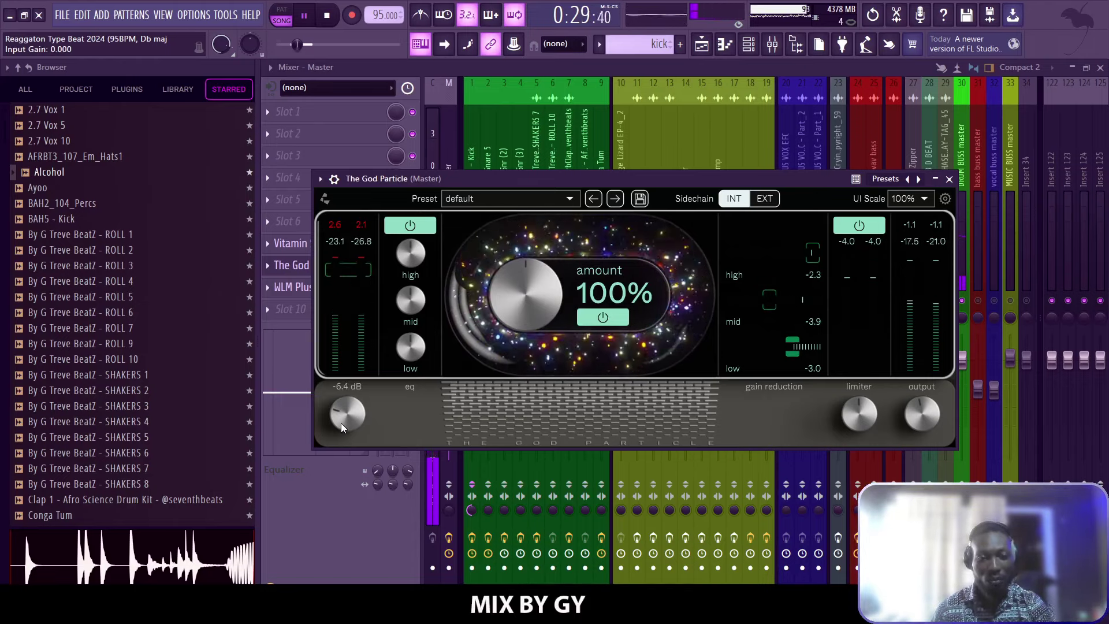
left_click(343, 279)
mouse_move(355, 415)
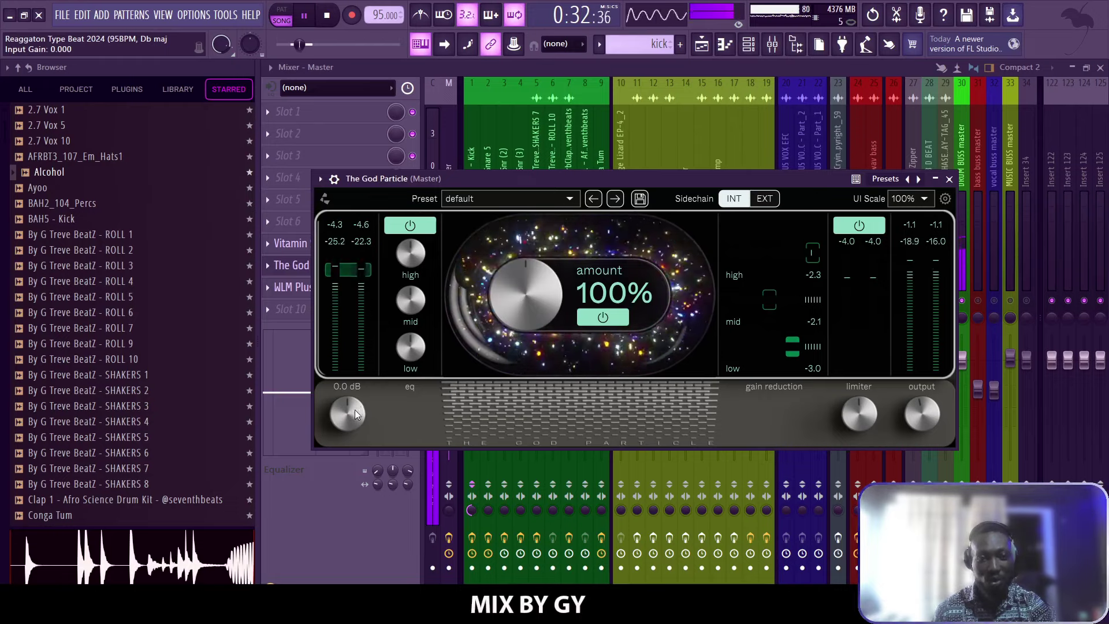
left_click_drag(356, 415, 353, 381)
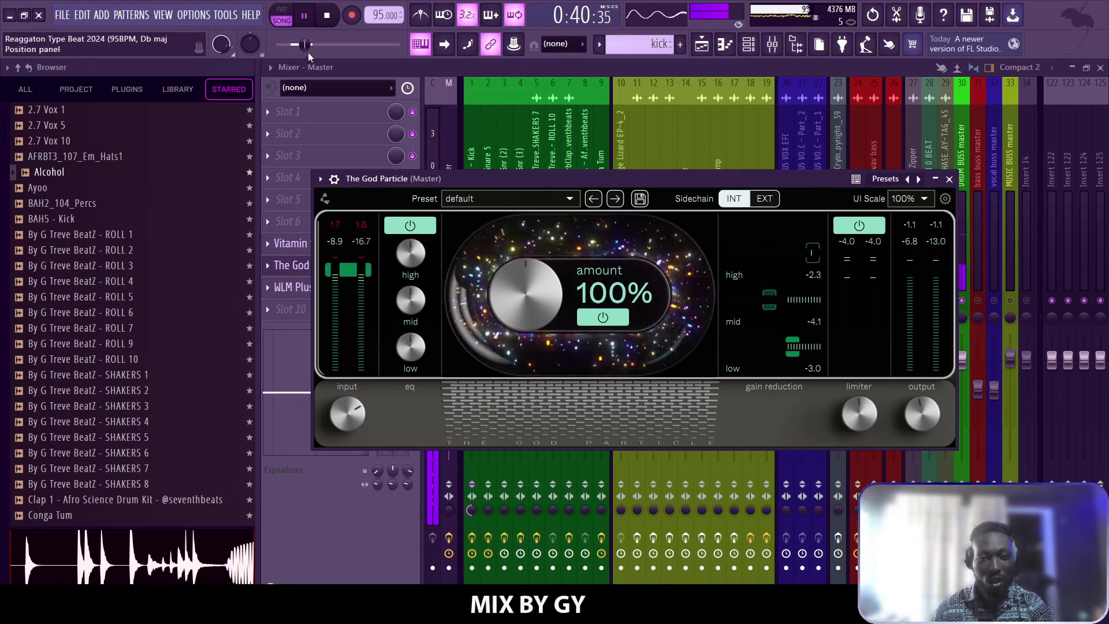
key("space")
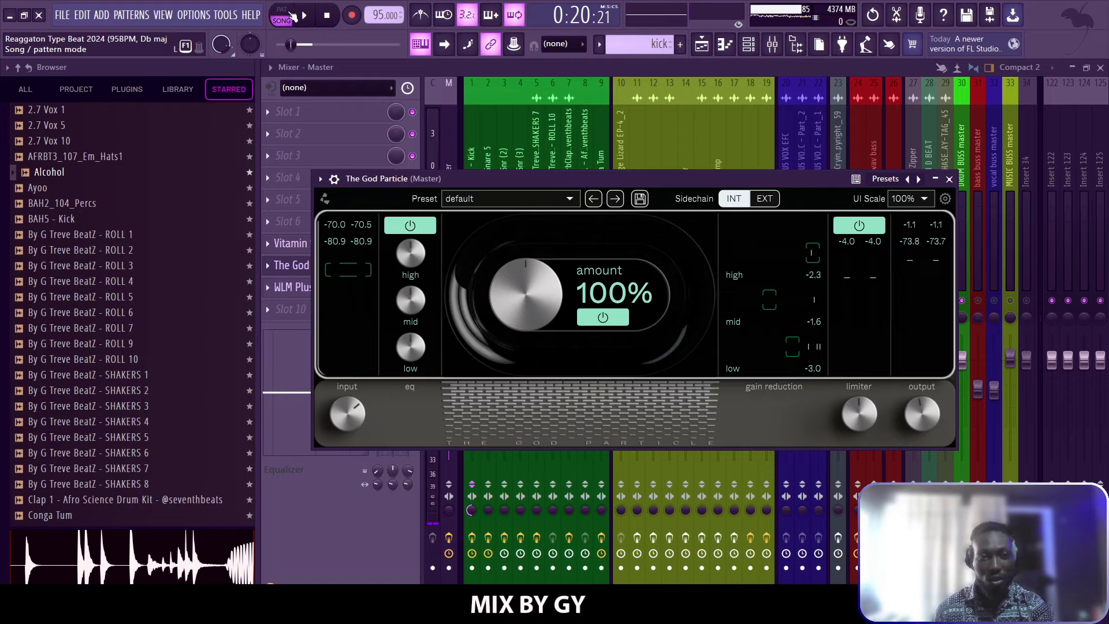
key("space")
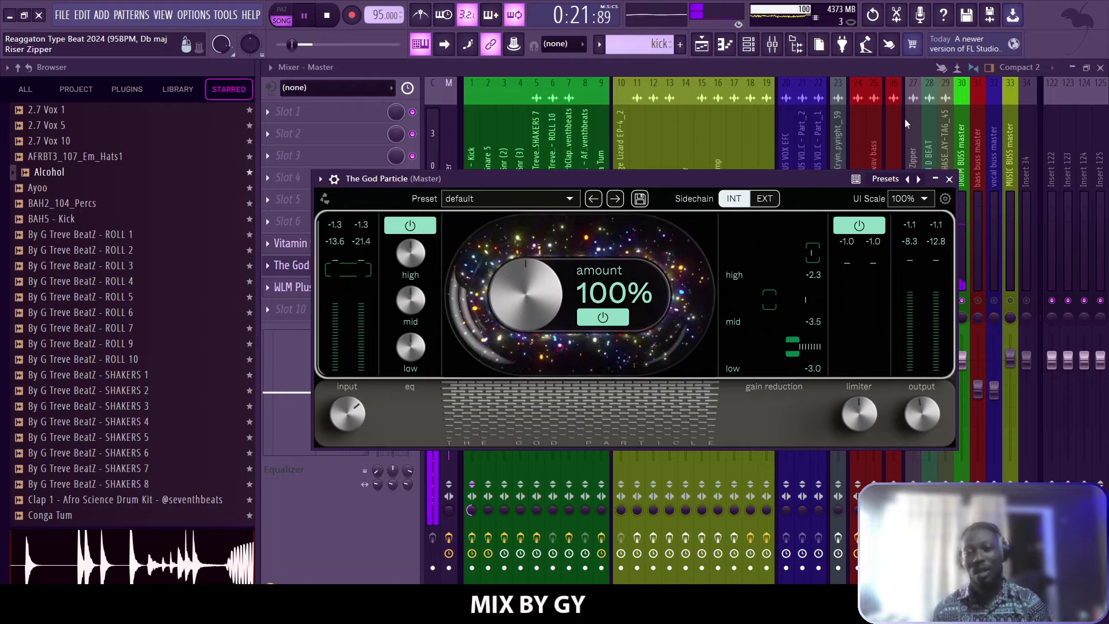
- Close The God Particle, stop playback, and briefly check the WLM Plus Stereo meter
left_click(948, 179)
key("space")
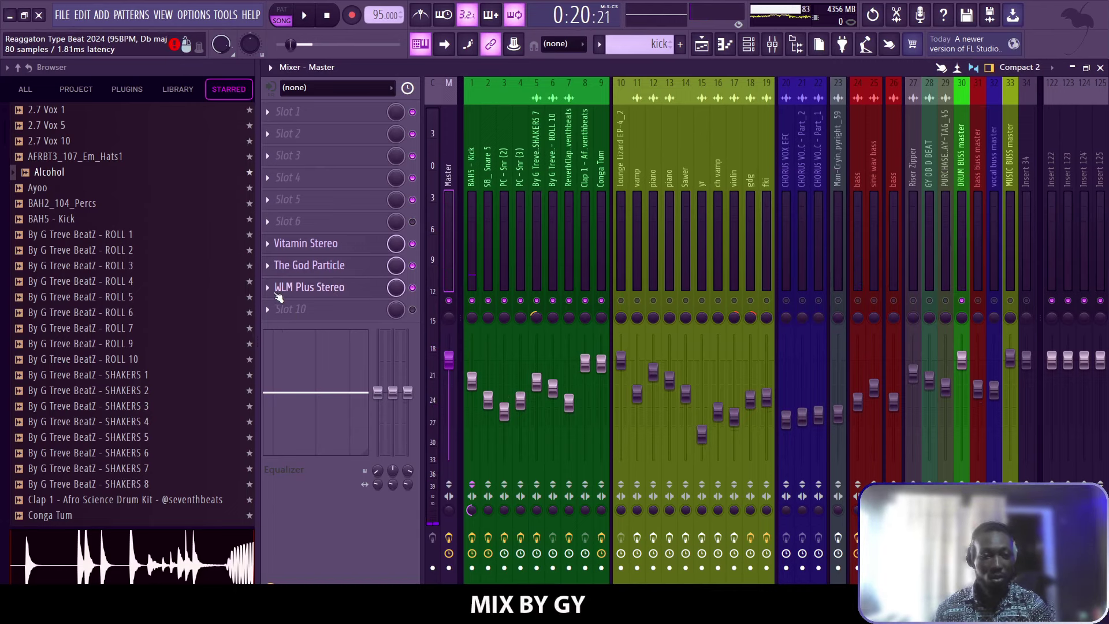
left_click(297, 292)
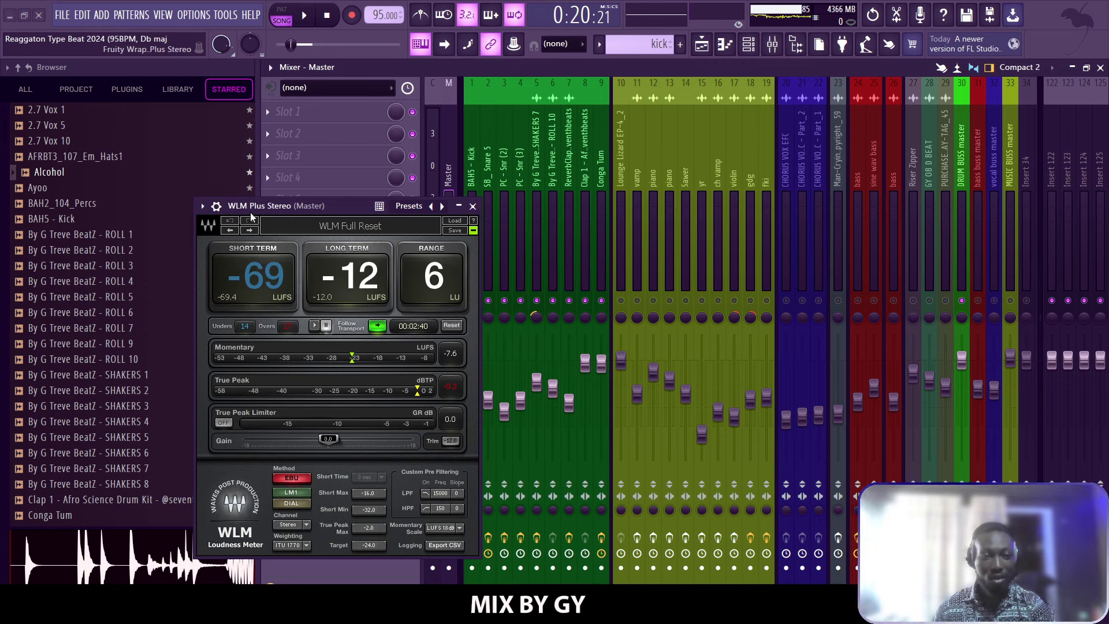
left_click_drag(278, 223, 315, 251)
left_click(508, 232)
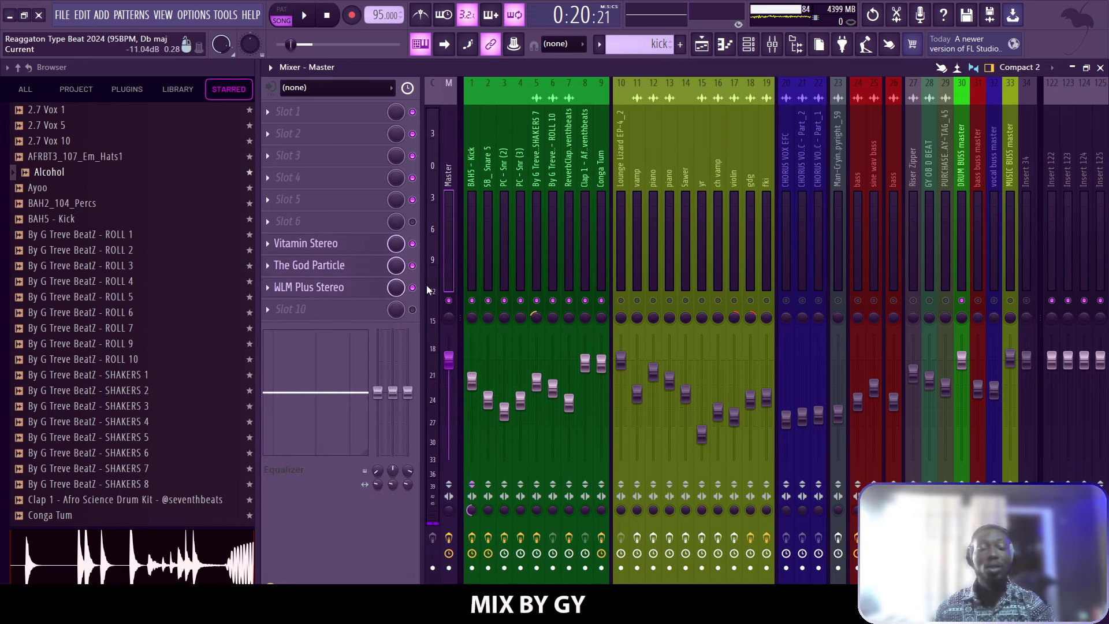